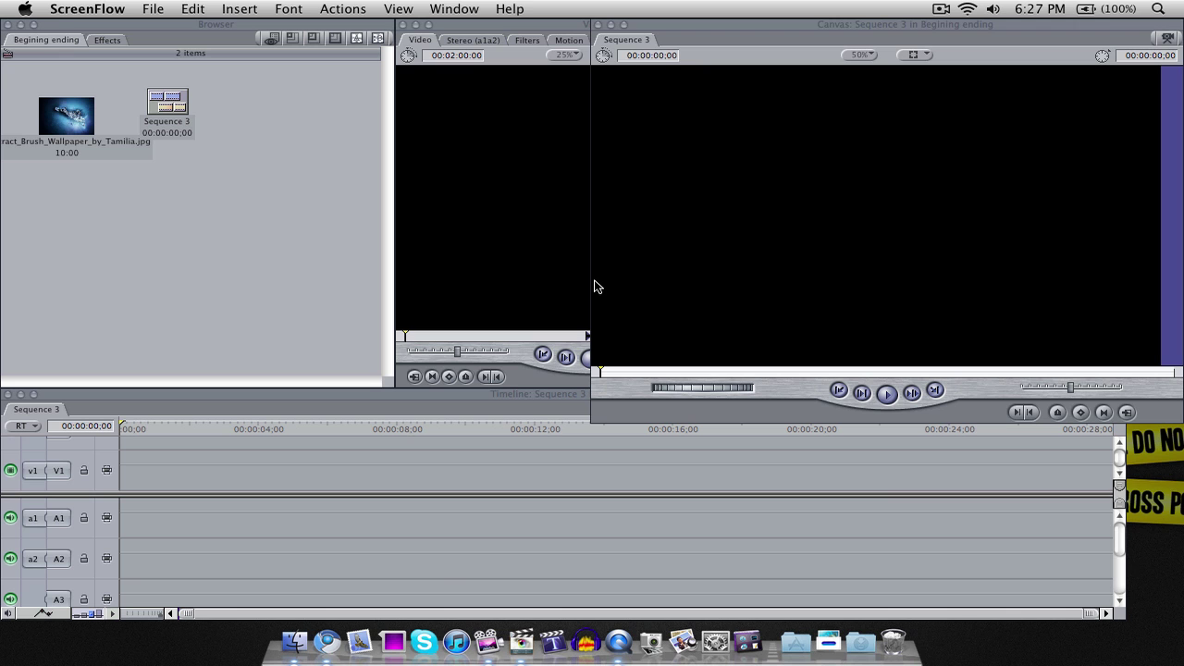
# Step: Place the abstract brush wallpaper image on track V1 of Sequence 3, starting at the beginning of the timeline
pyautogui.click(285, 198)
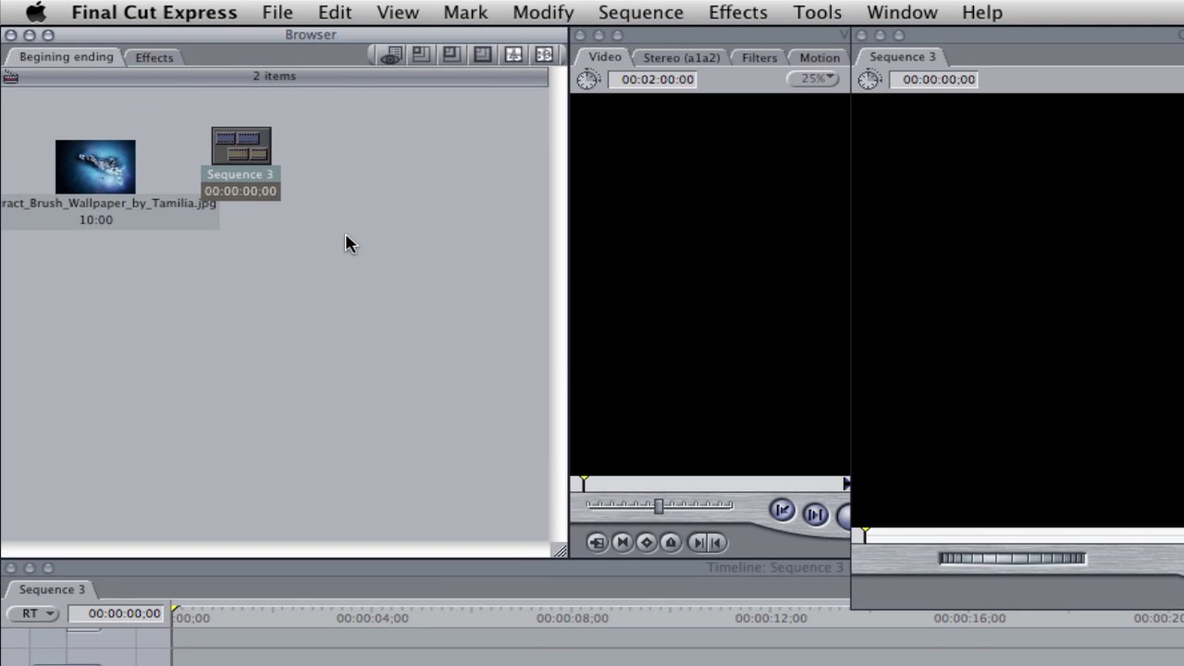
pyautogui.click(243, 171)
pyautogui.moveTo(102, 169); pyautogui.dragTo(208, 665)
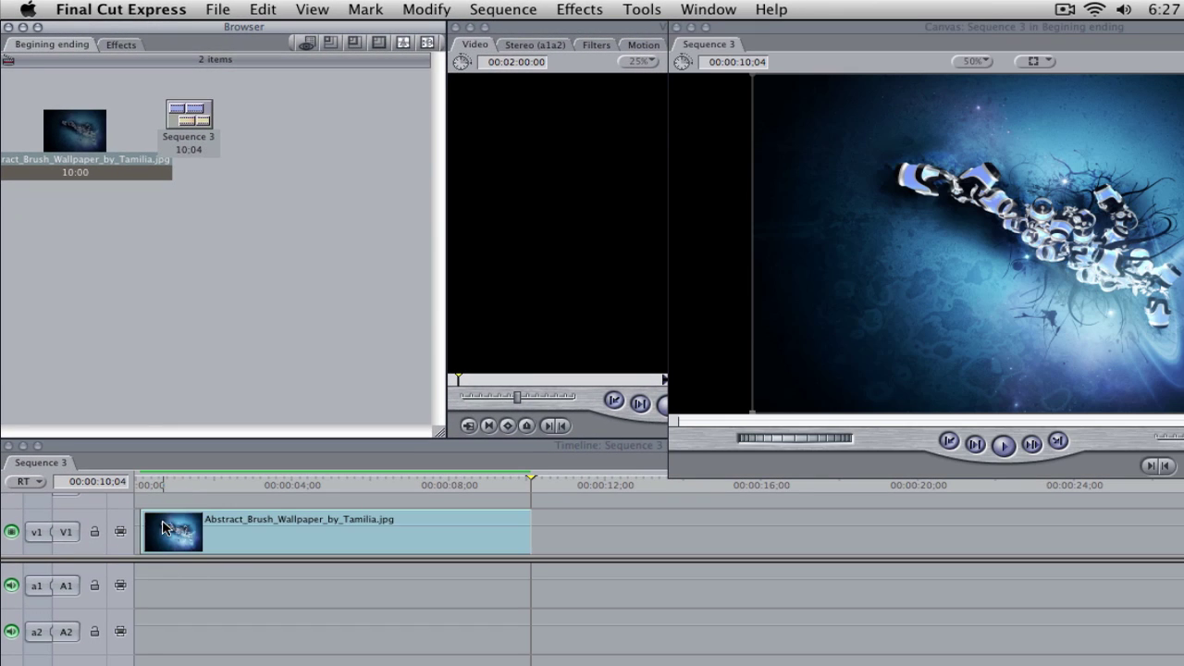
pyautogui.moveTo(165, 528); pyautogui.dragTo(160, 528)
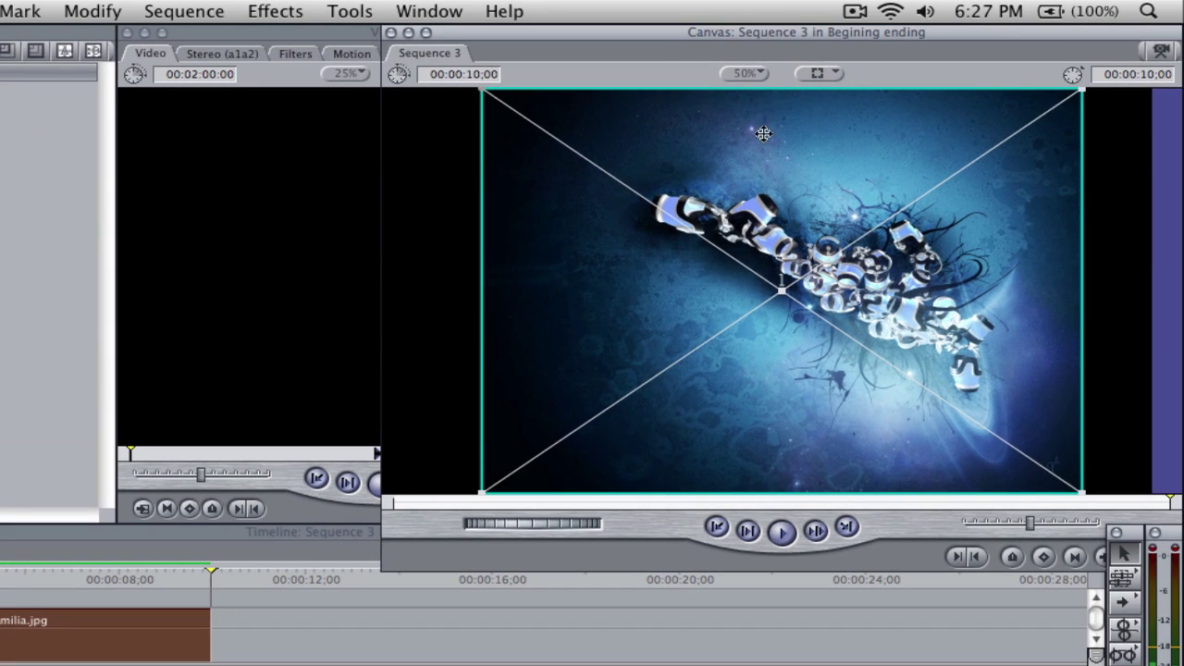
# Step: Stretch the wallpaper horizontally in the Canvas so that it fills the width of the frame
pyautogui.moveTo(1080, 91); pyautogui.dragTo(1177, 84)
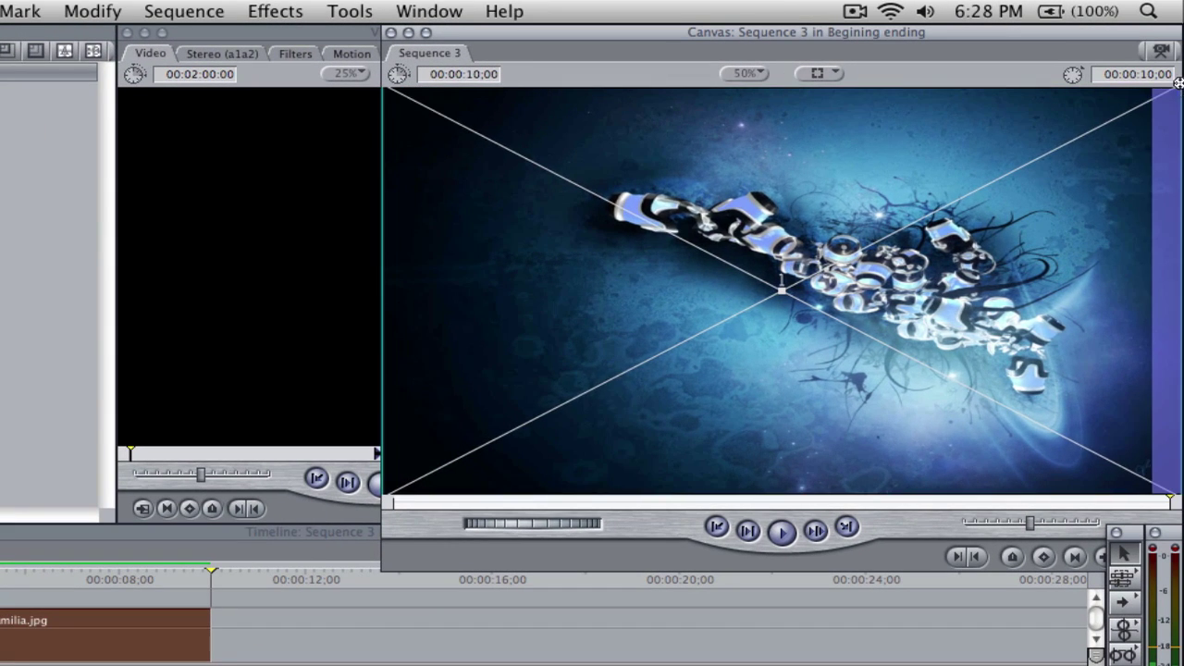
pyautogui.moveTo(998, 172); pyautogui.dragTo(971, 171)
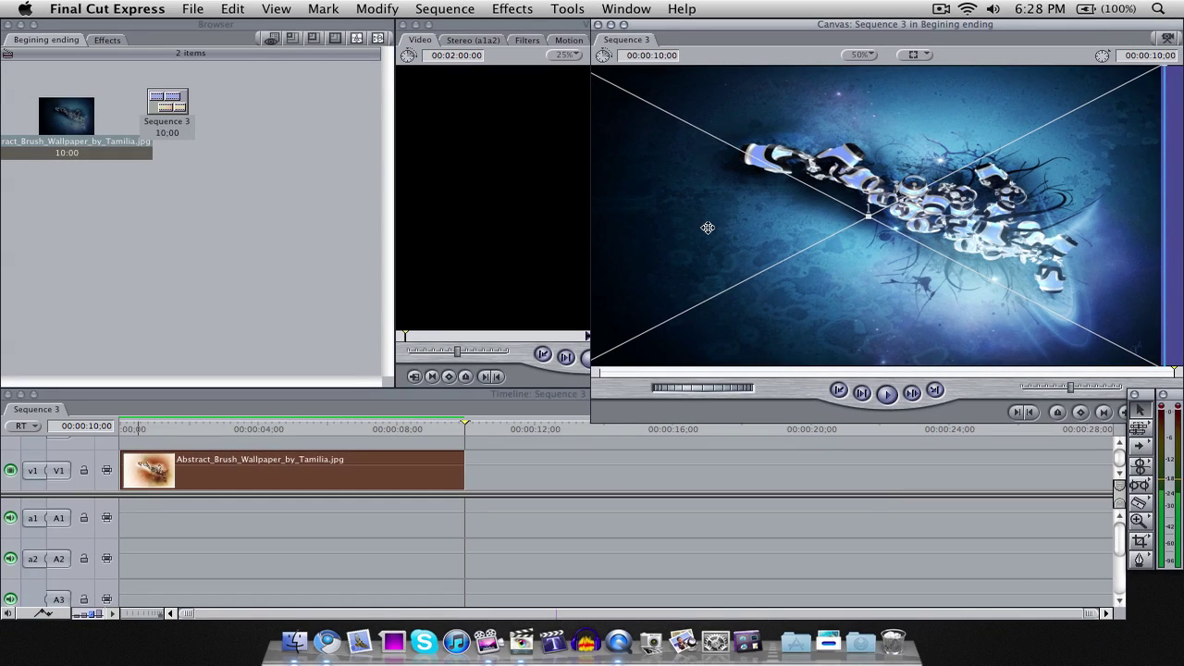
# Step: Show the available effects and locate the Text bin within Video Generators
pyautogui.click(150, 233)
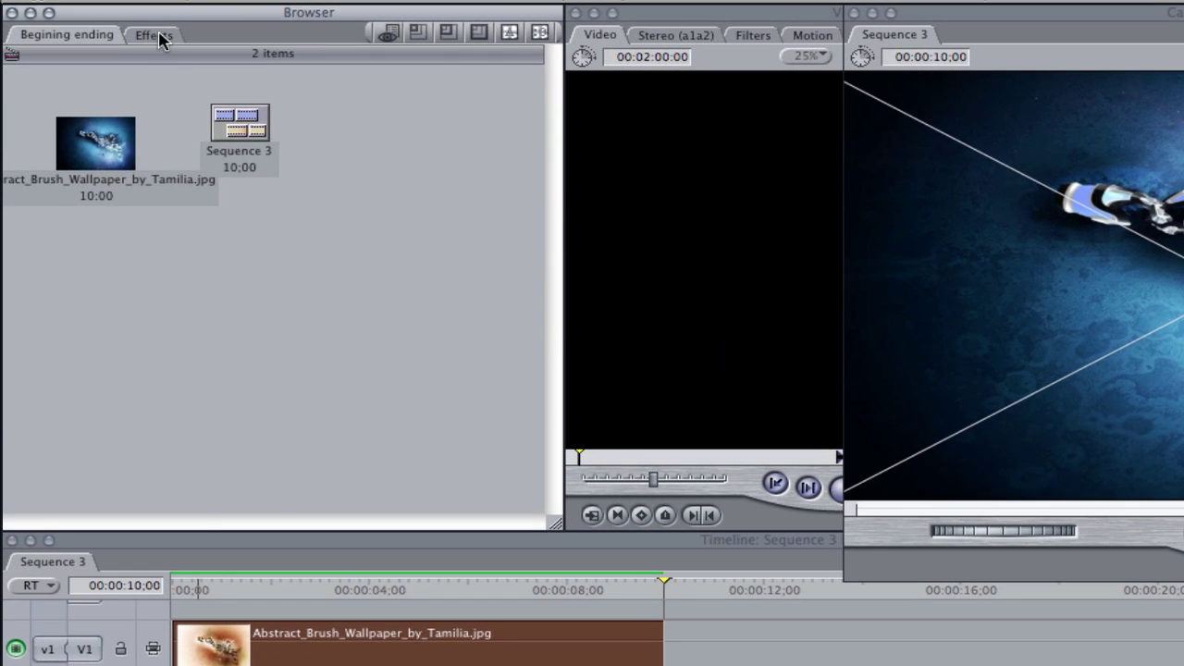
pyautogui.click(153, 35)
pyautogui.scroll(-2, 37, 266)
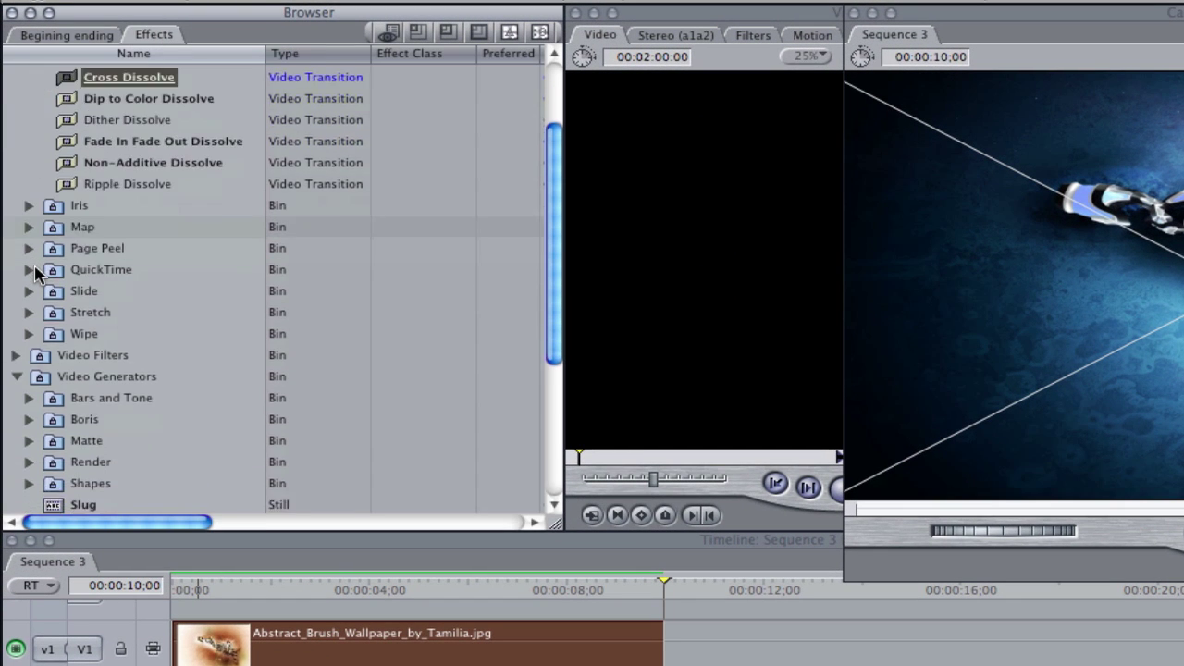
pyautogui.scroll(-5, 35, 270)
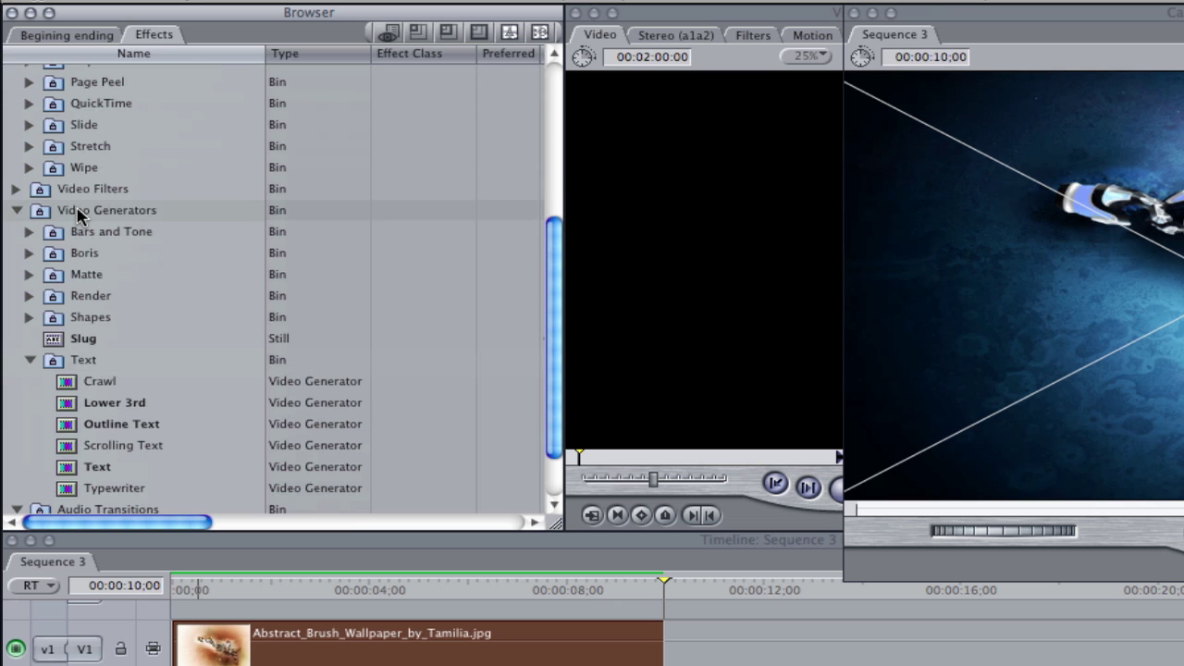
pyautogui.click(55, 365)
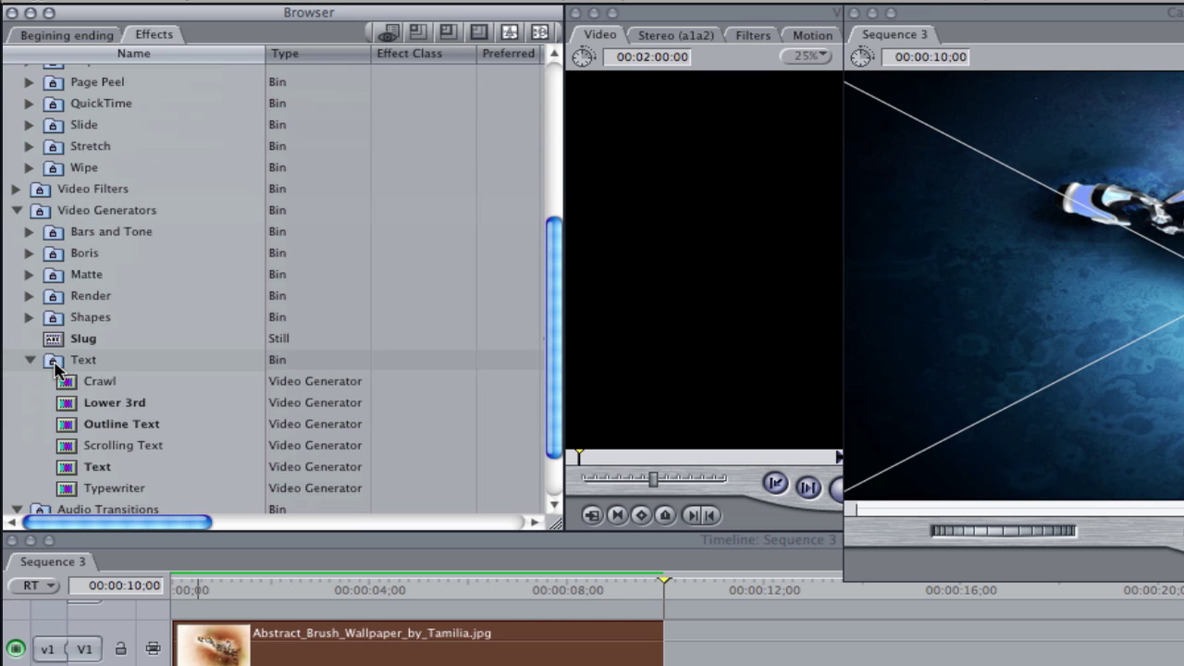
pyautogui.click(53, 295)
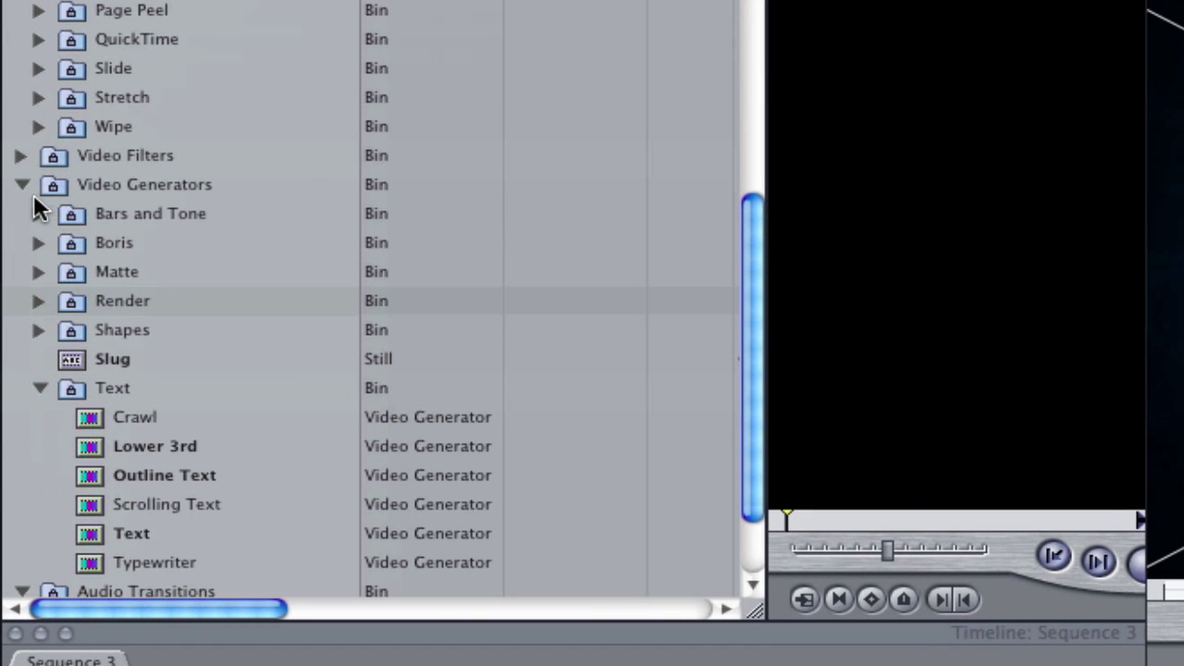
pyautogui.click(64, 185)
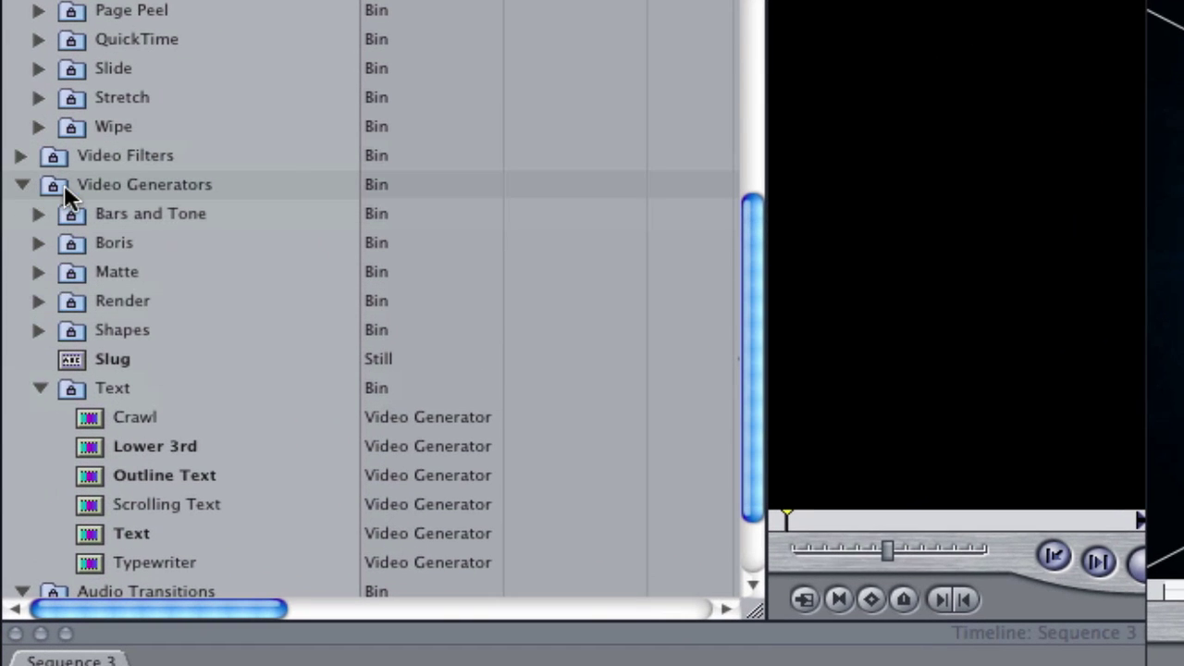
pyautogui.click(74, 388)
pyautogui.scroll(-3, 78, 384)
pyautogui.click(102, 379)
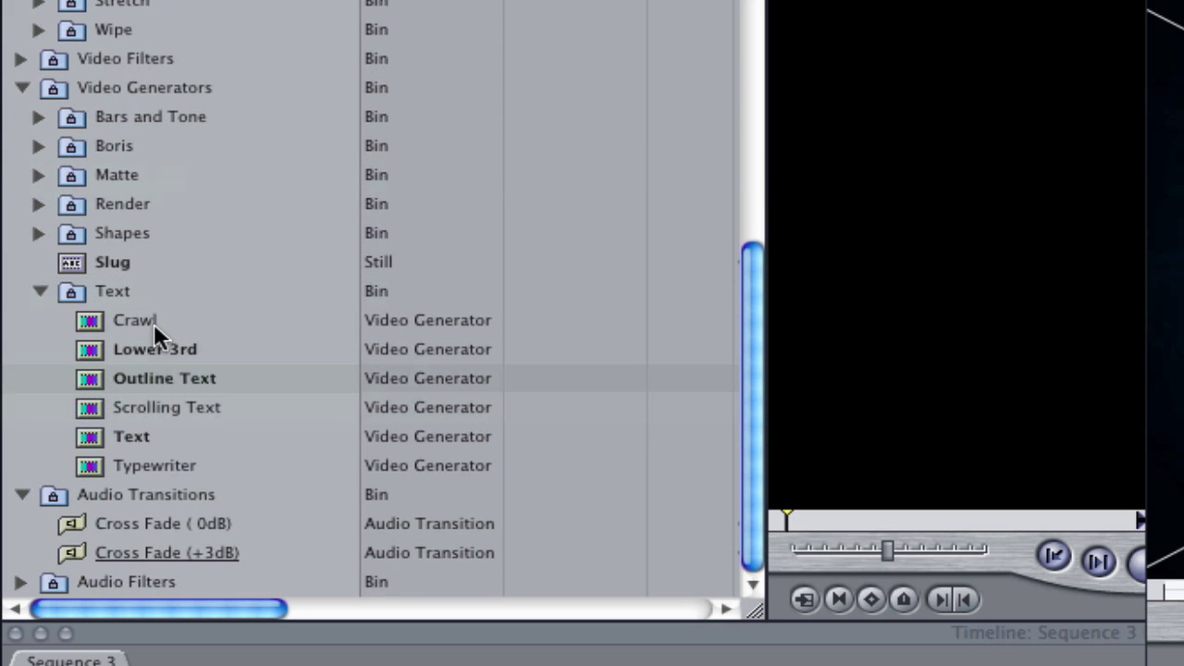
# Step: Examine the text generators on offer, including Crawl, Lower 3rd, Outline Text, Scrolling Text, Text and Typewriter
pyautogui.click(154, 322)
pyautogui.click(136, 437)
pyautogui.click(131, 347)
pyautogui.click(131, 324)
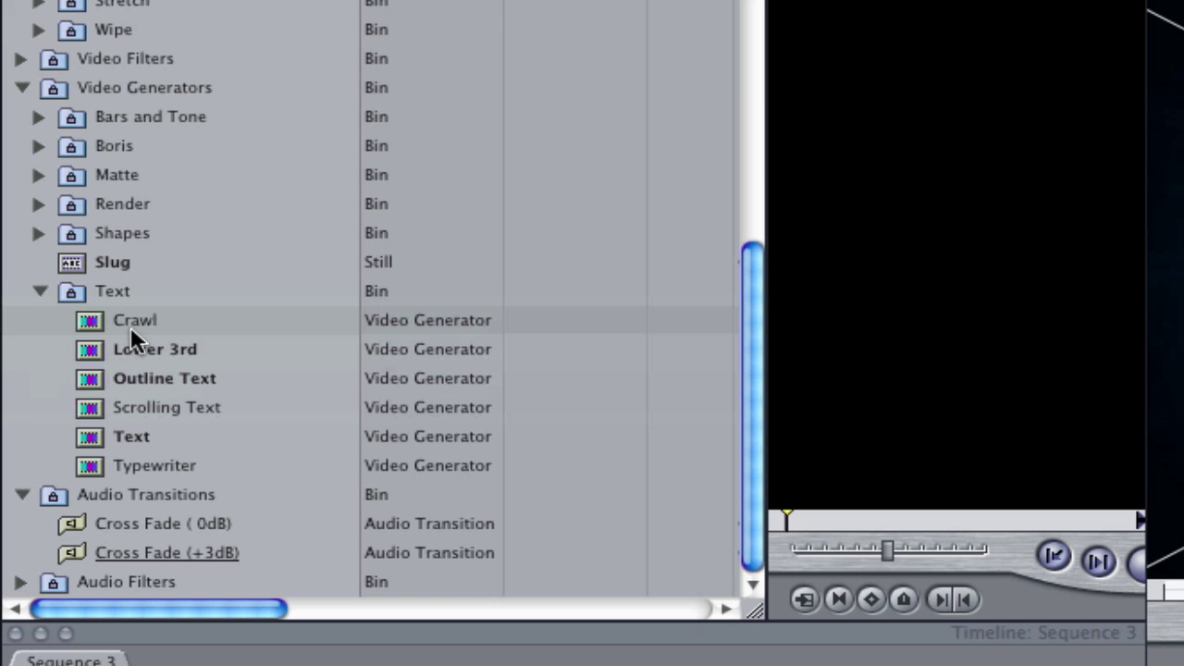
pyautogui.click(192, 349)
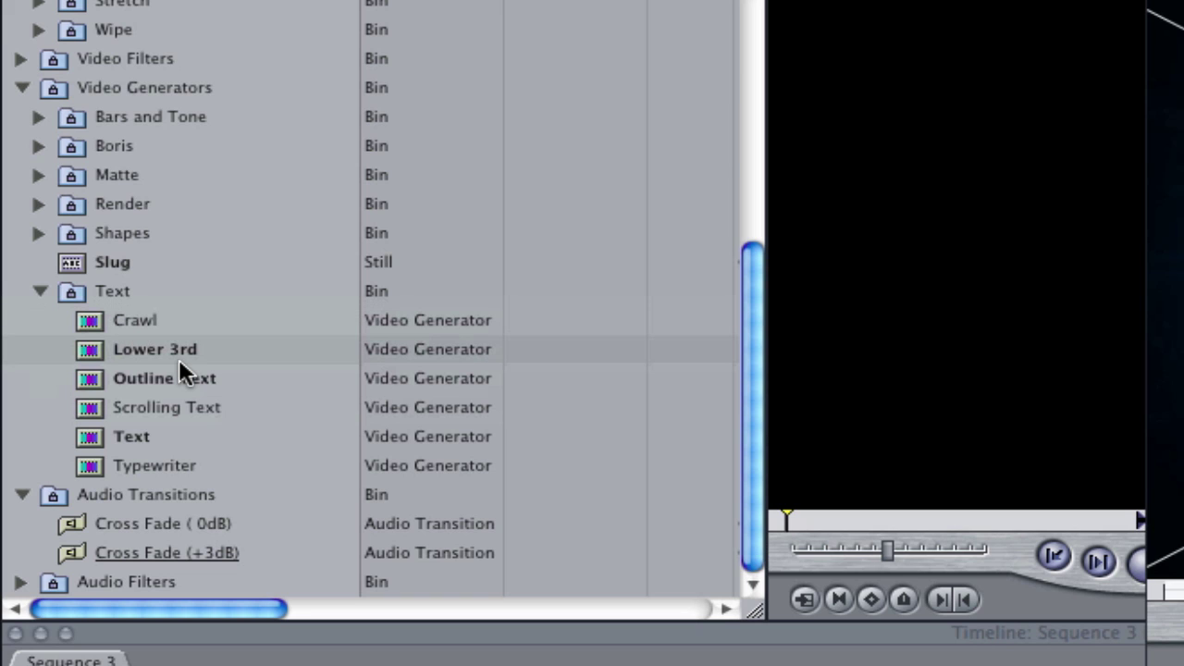
pyautogui.click(214, 379)
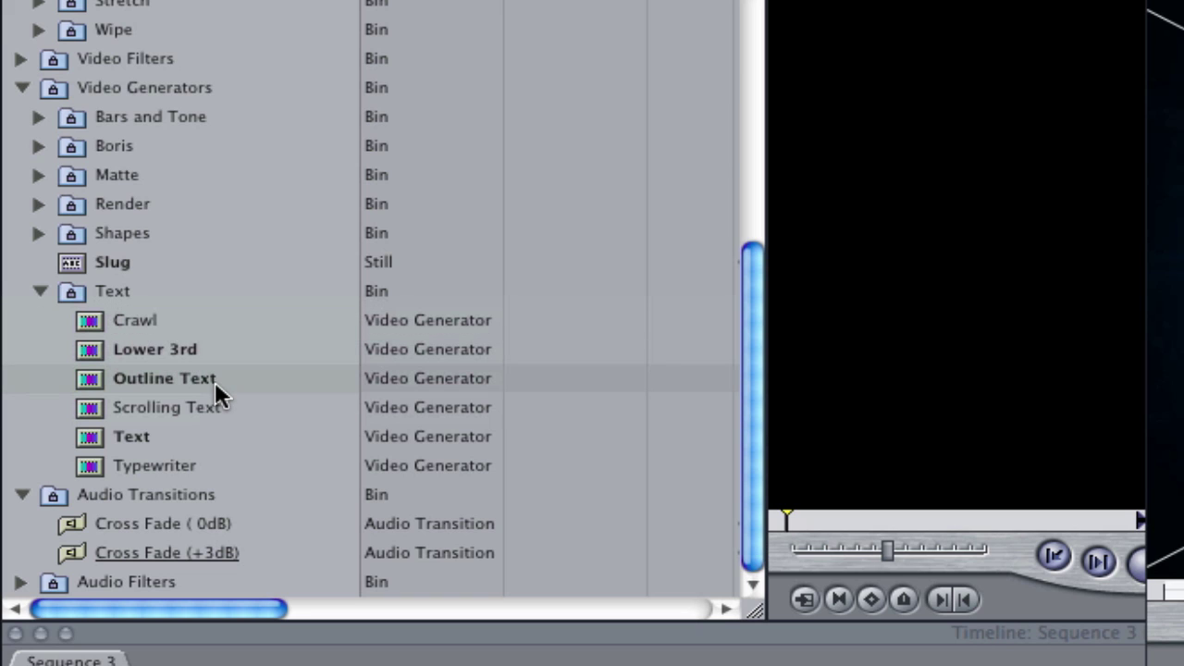
pyautogui.click(215, 407)
pyautogui.click(185, 428)
pyautogui.click(176, 460)
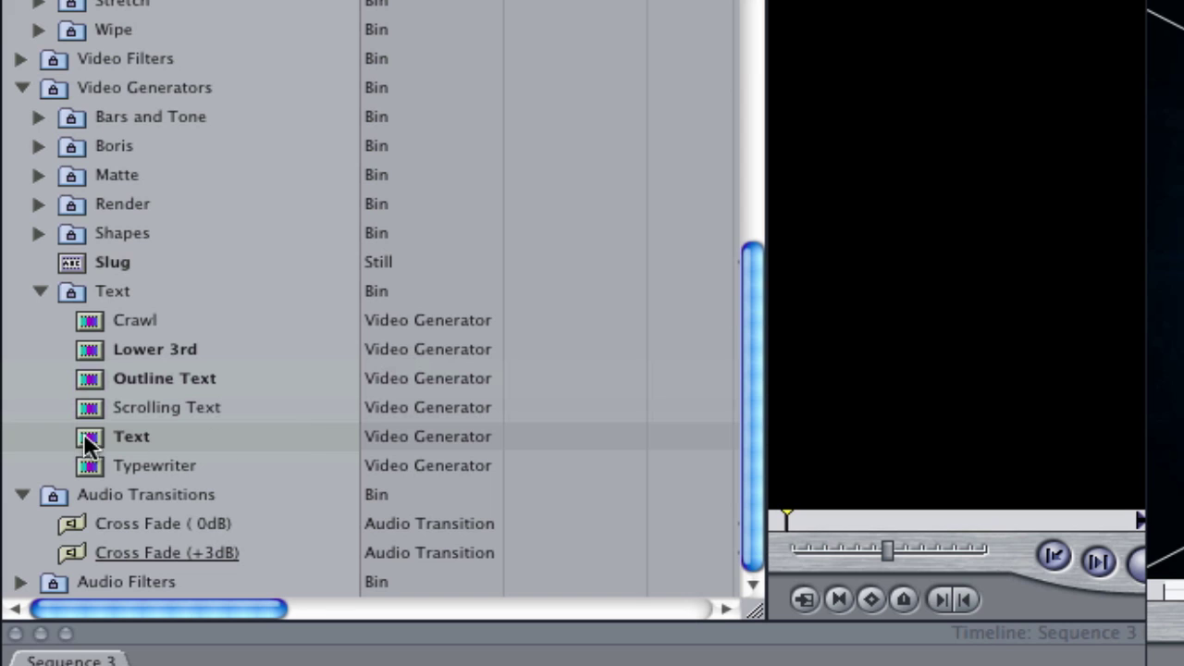
# Step: Add a Text generator on V2 above the wallpaper, starting slightly after it, and trim its end to about 9 seconds
pyautogui.moveTo(117, 435); pyautogui.dragTo(286, 665)
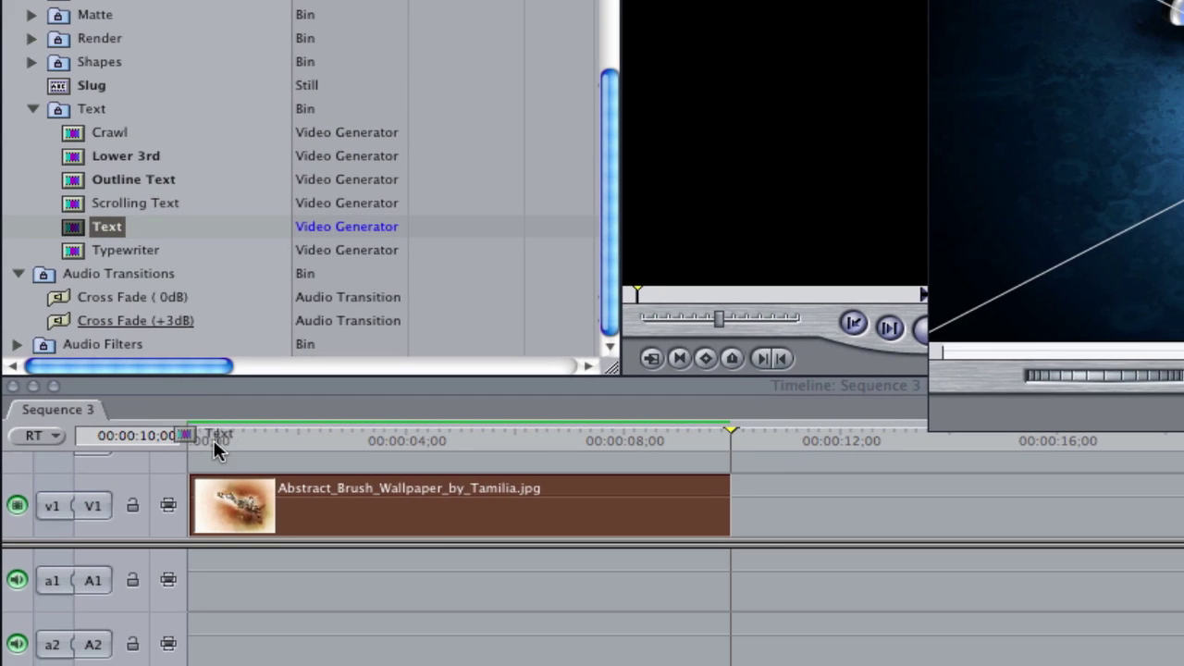
pyautogui.moveTo(231, 463); pyautogui.dragTo(232, 469)
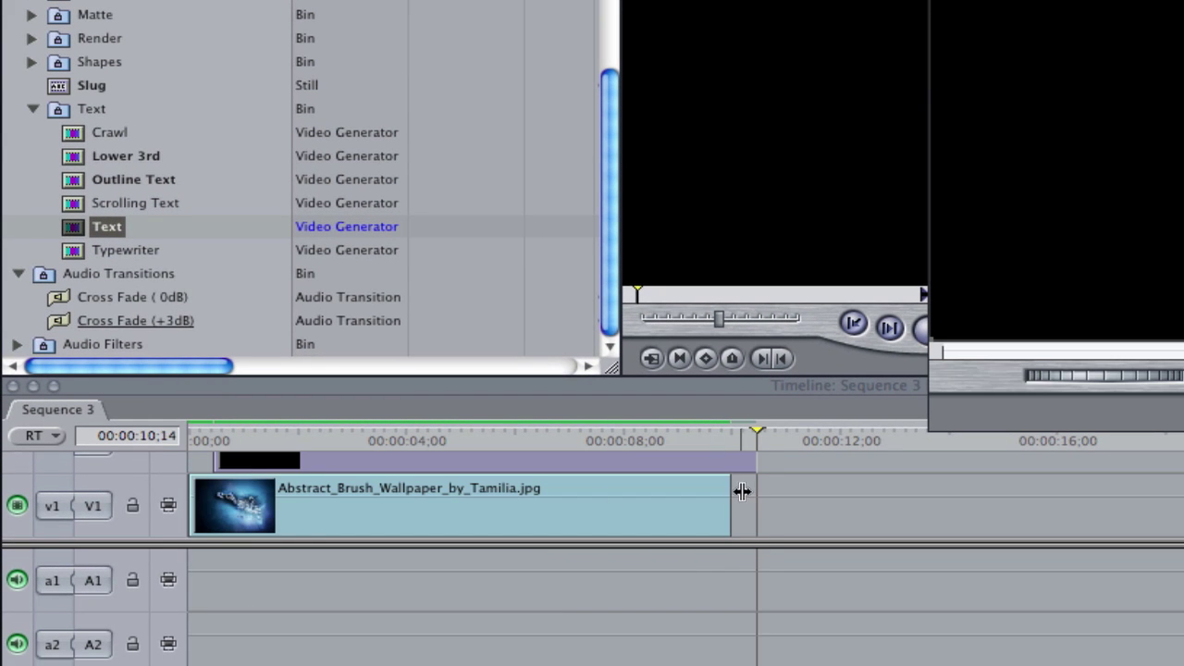
pyautogui.moveTo(758, 462); pyautogui.dragTo(682, 462)
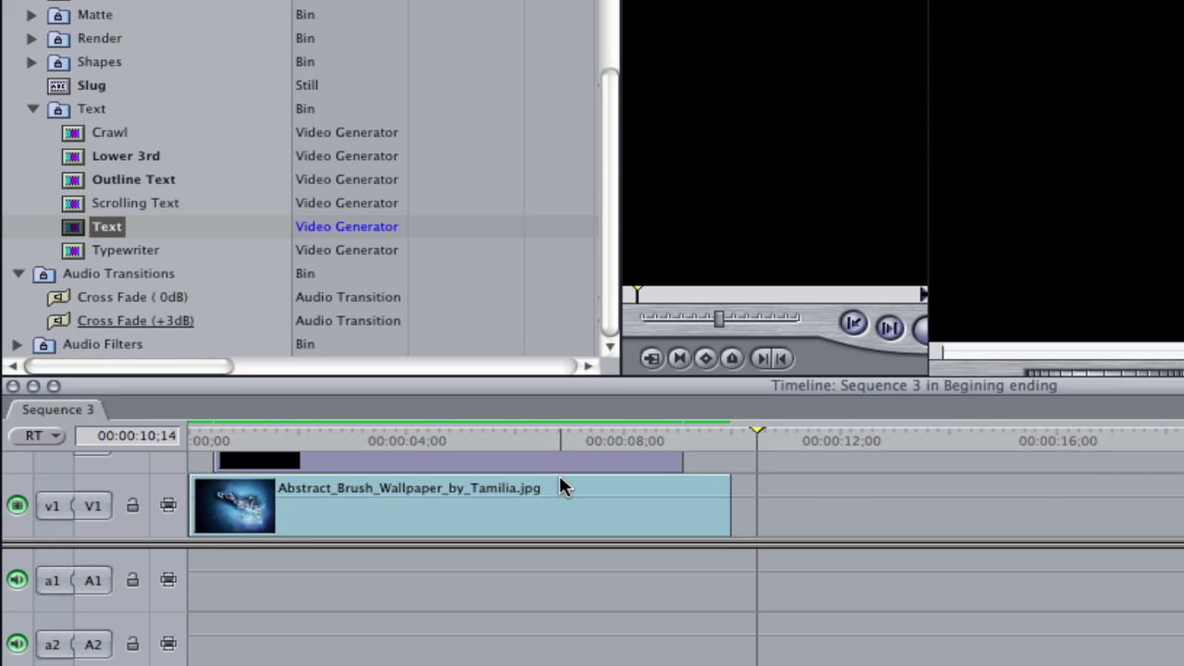
# Step: Reveal track V2, move the playhead to 00:00:01;07 over the text clip, and reposition the Canvas and bring the Viewer to the front
pyautogui.moveTo(273, 548); pyautogui.dragTo(272, 614)
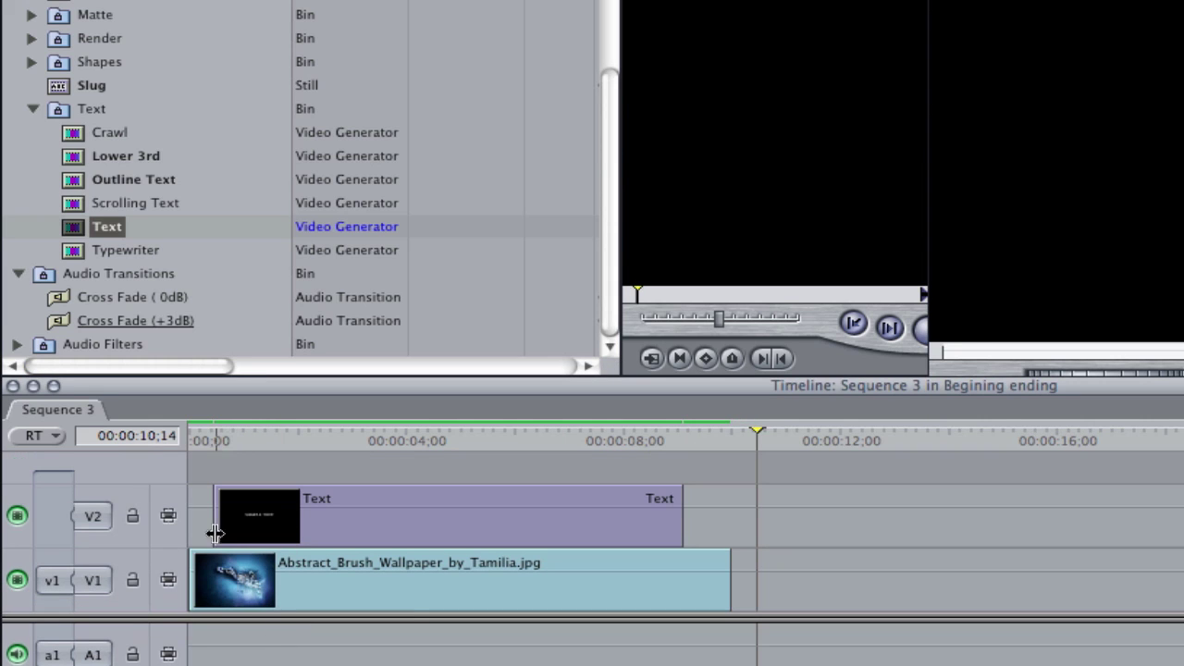
pyautogui.moveTo(207, 434); pyautogui.dragTo(256, 436)
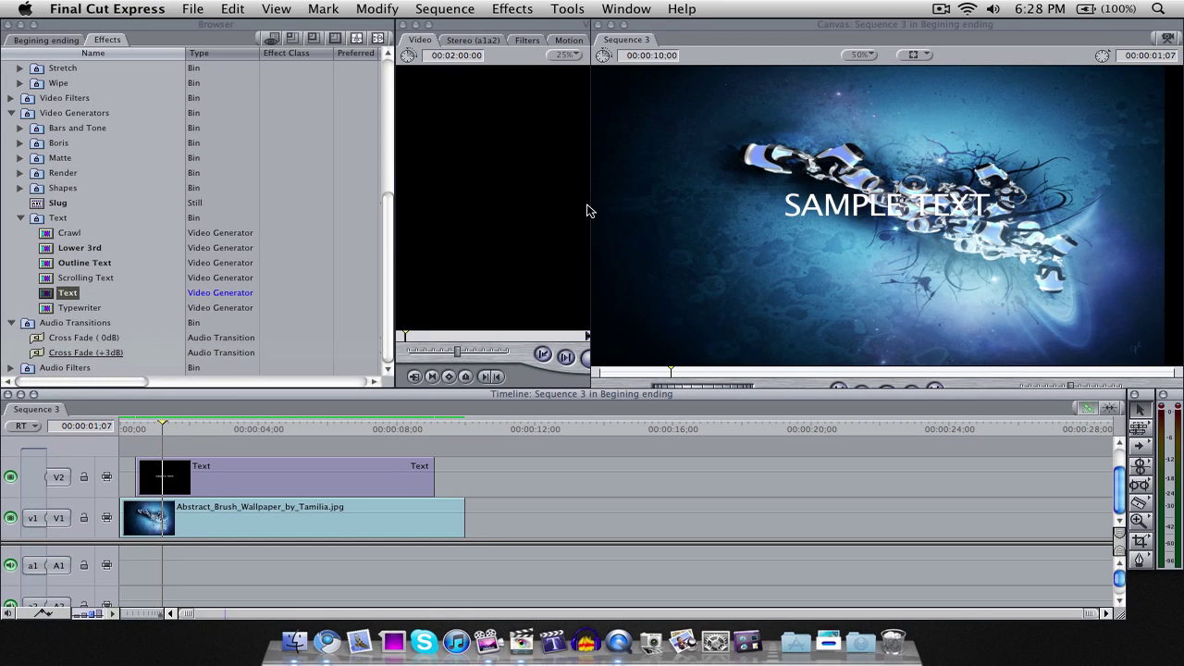
pyautogui.moveTo(593, 41); pyautogui.dragTo(541, 66)
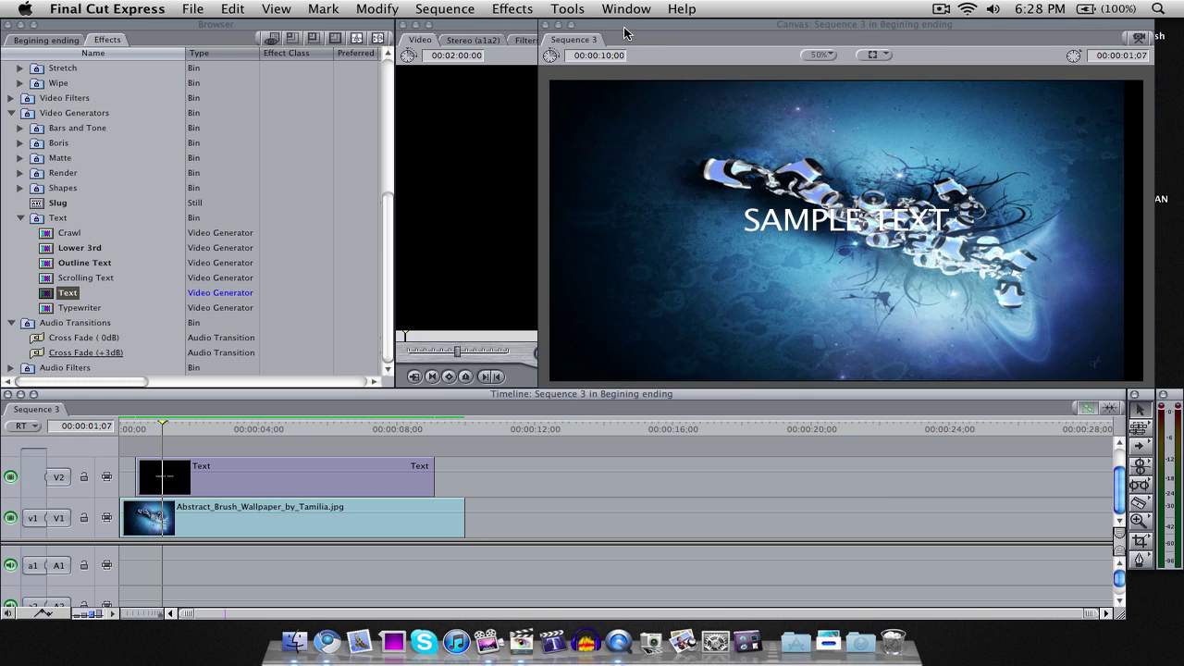
pyautogui.click(495, 137)
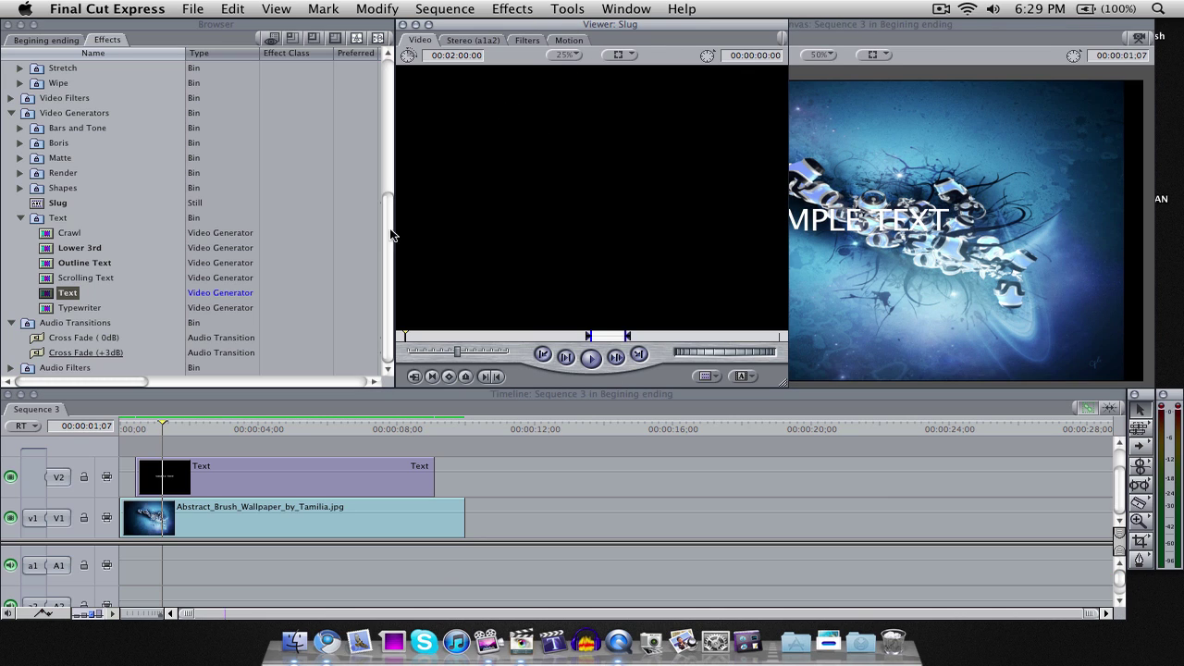
# Step: Load the V2 text clip into the Viewer, replace its sample text with "Nickw324", and preview the title
pyautogui.doubleClick(230, 475)
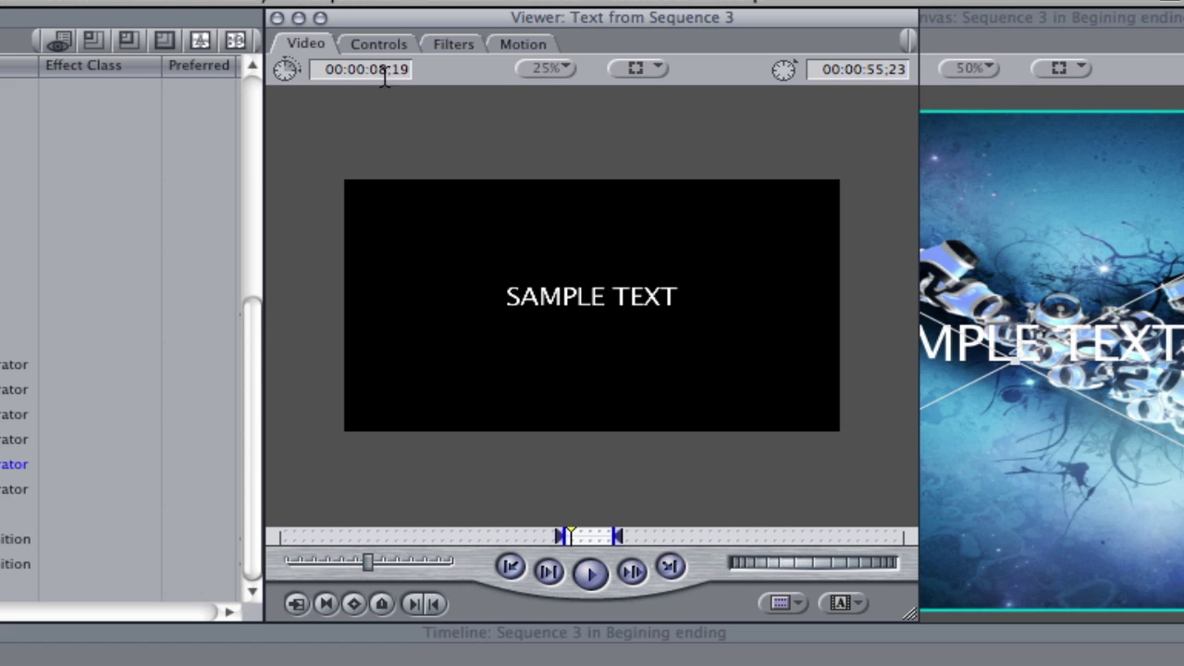
pyautogui.click(383, 45)
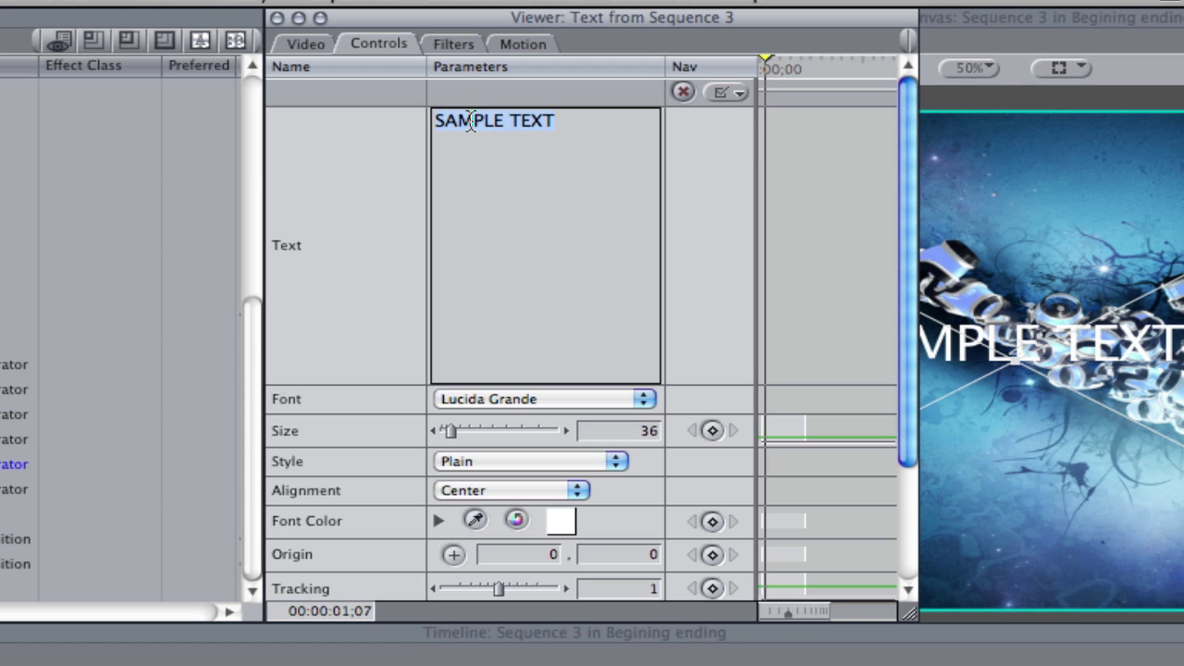
pyautogui.write('Nichk')
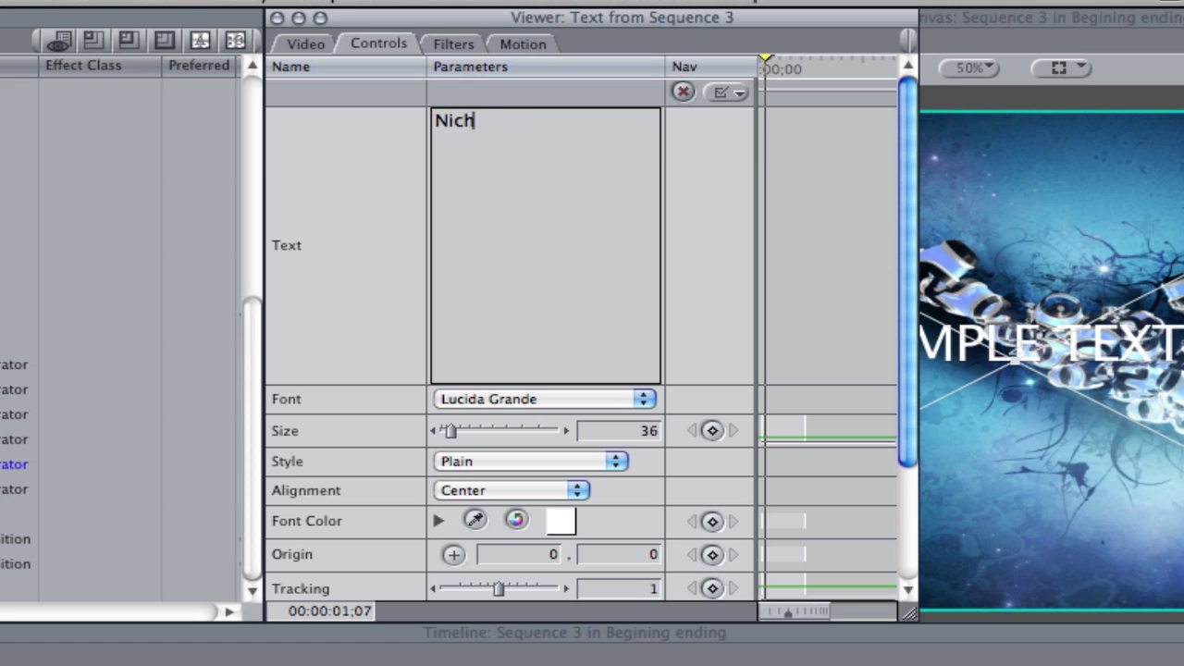
pyautogui.press('BackSpace')
pyautogui.press('BackSpace')
pyautogui.write('kw324')
pyautogui.click(305, 45)
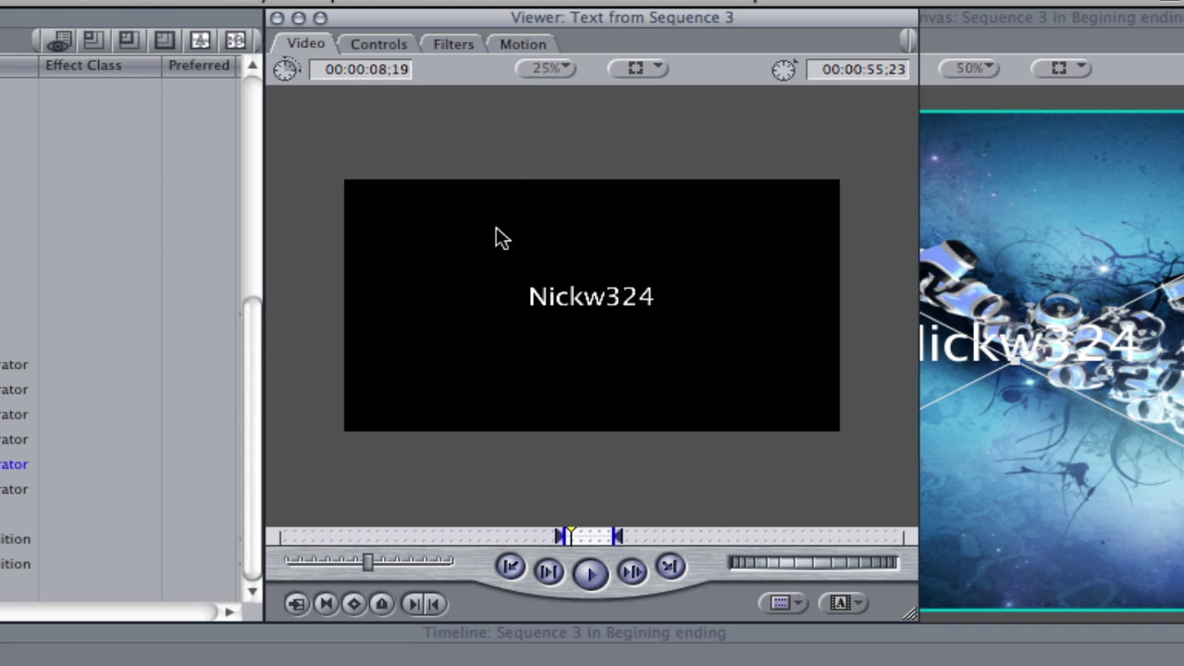
# Step: Set the title's font to Calibri and its style to Bold
pyautogui.click(380, 47)
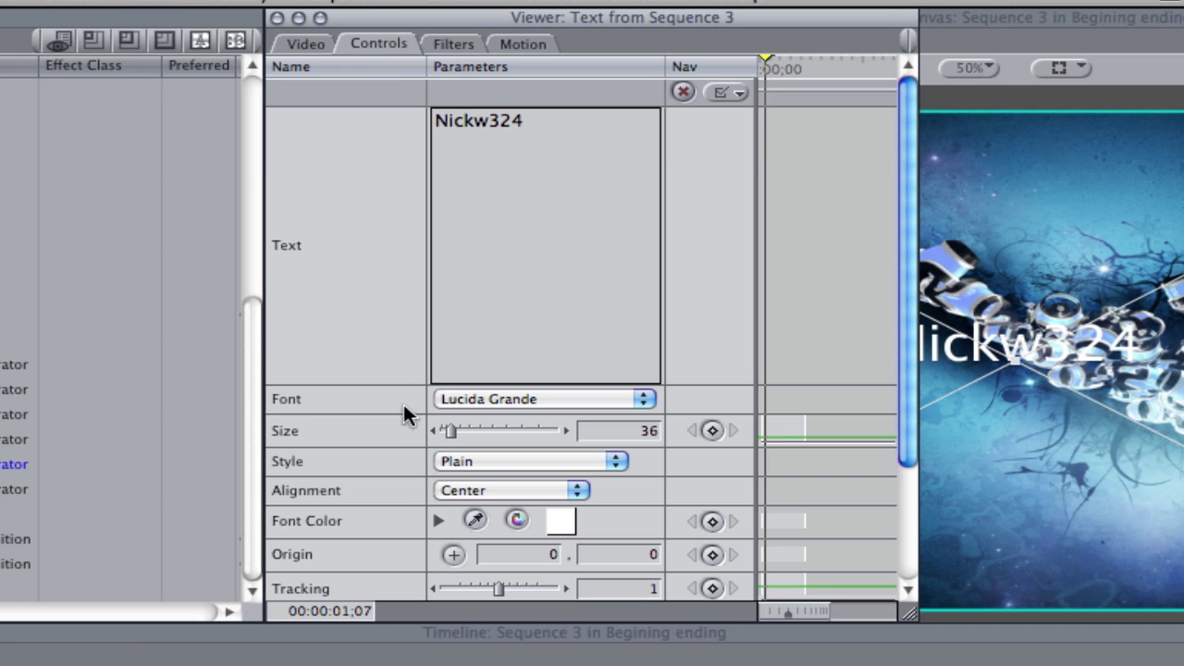
pyautogui.click(505, 398)
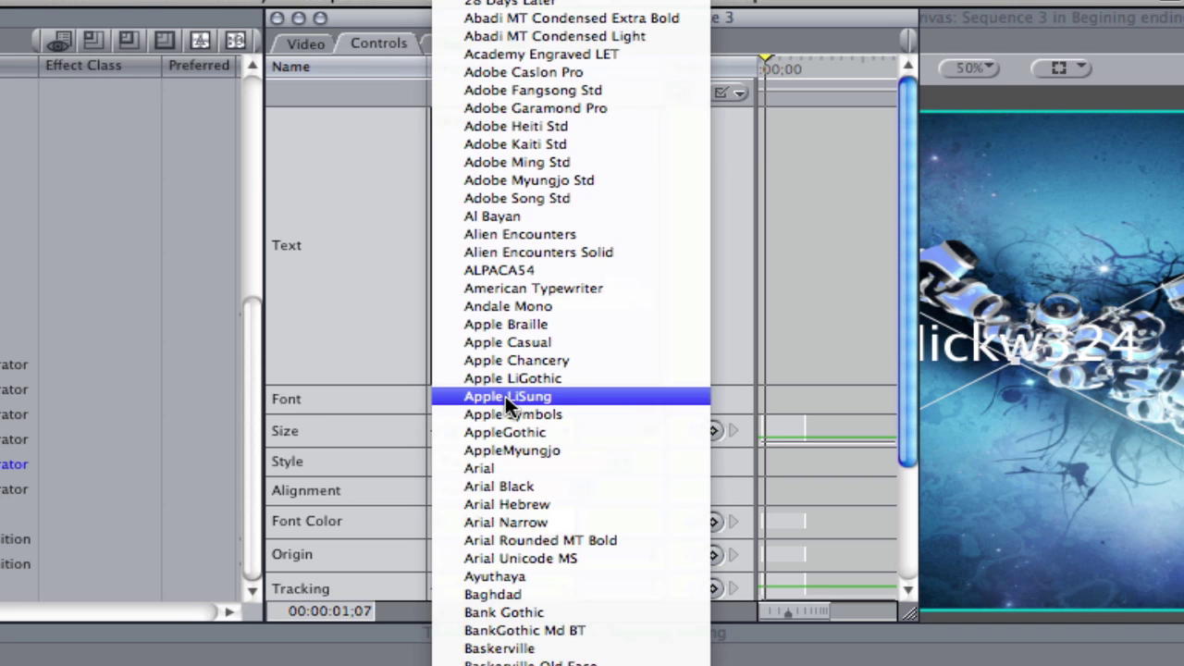
pyautogui.scroll(-5, 515, 498)
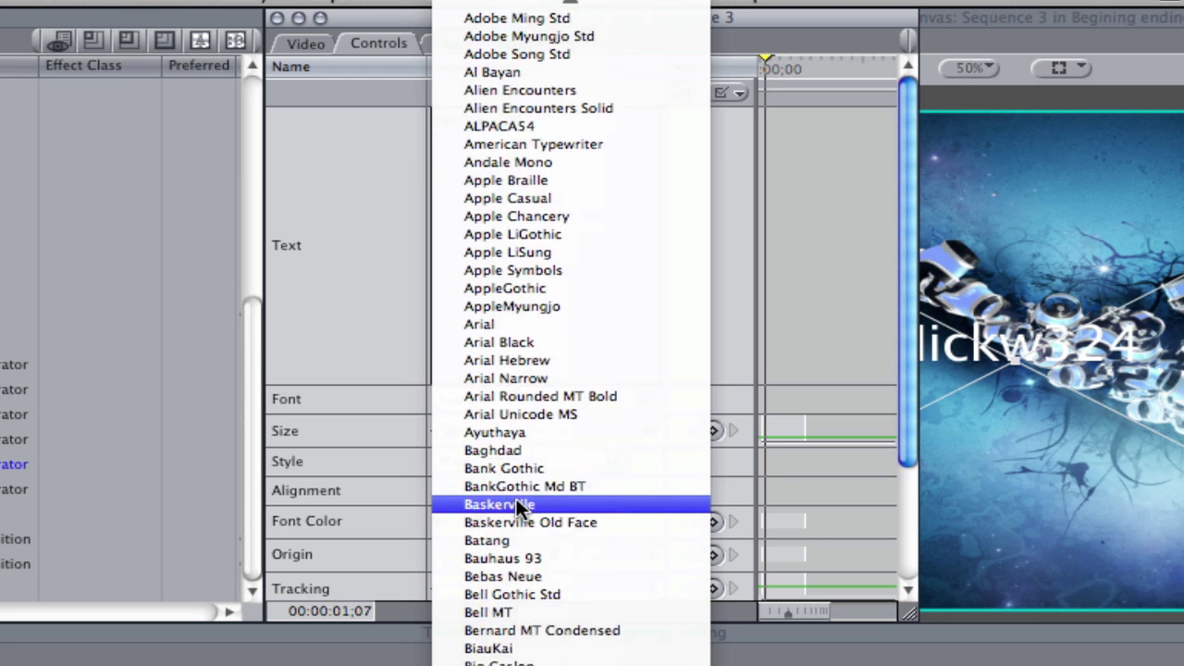
pyautogui.scroll(-5, 515, 504)
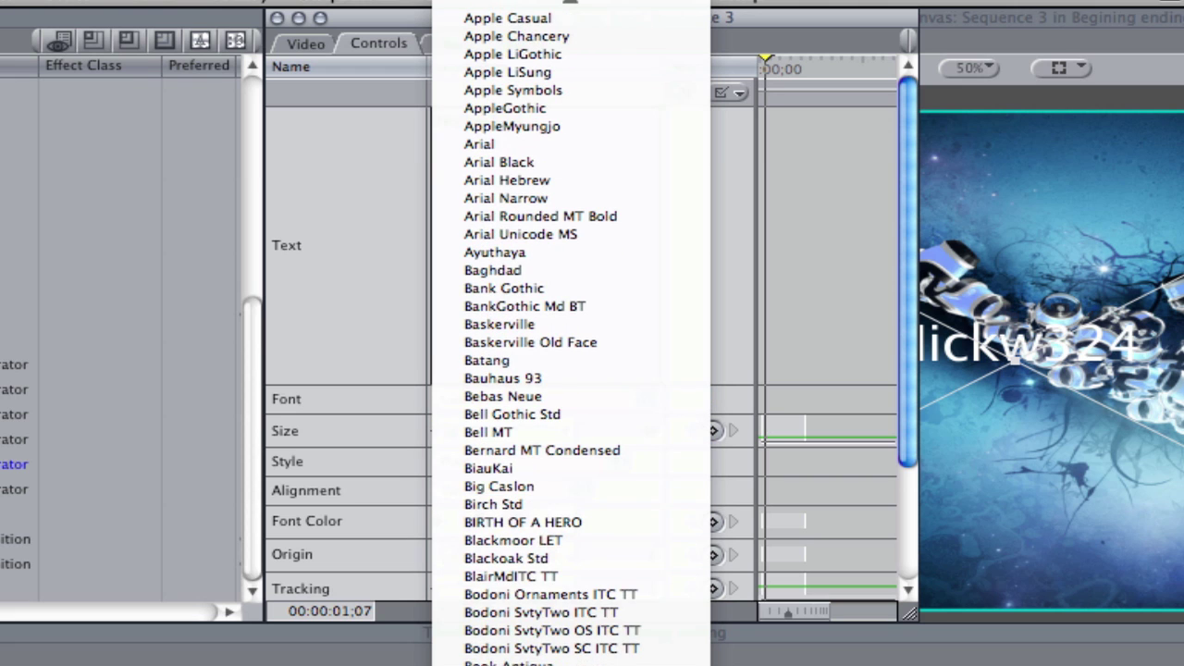
pyautogui.press('Return')
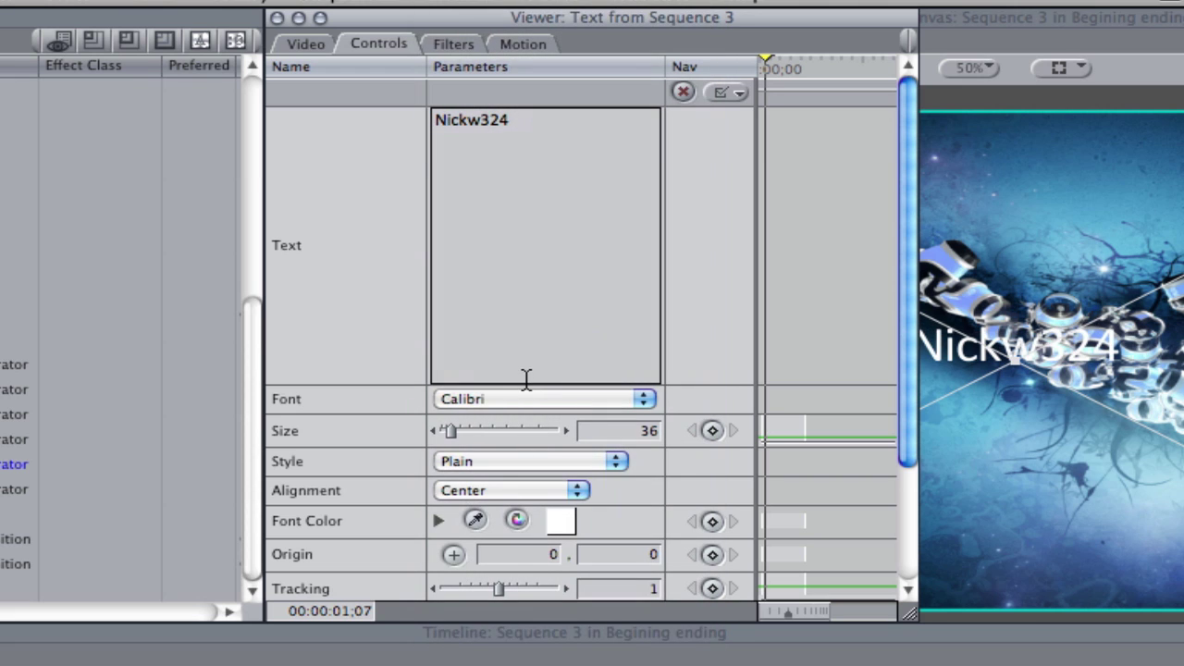
pyautogui.click(532, 462)
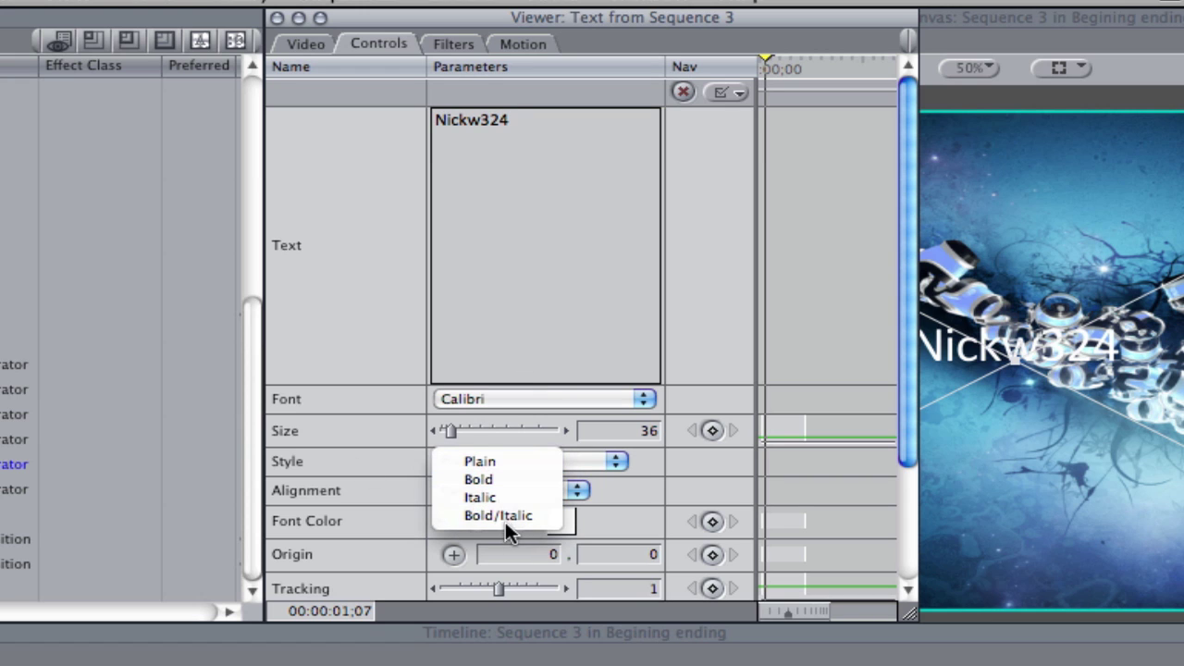
pyautogui.click(449, 475)
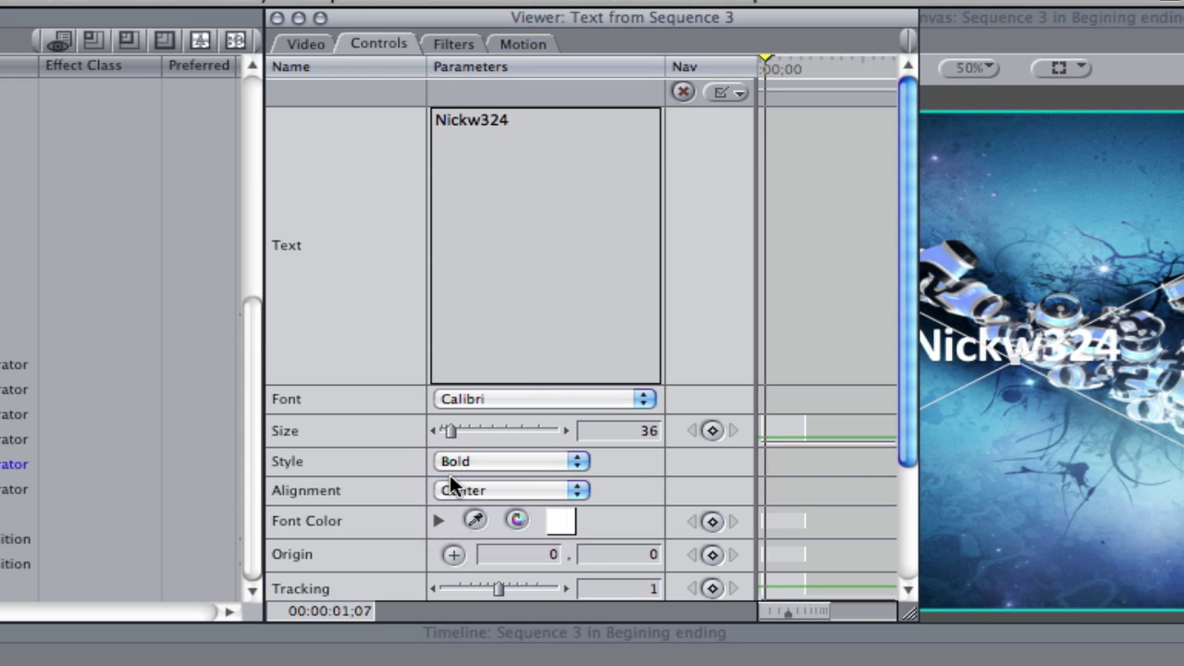
pyautogui.scroll(-3, 452, 469)
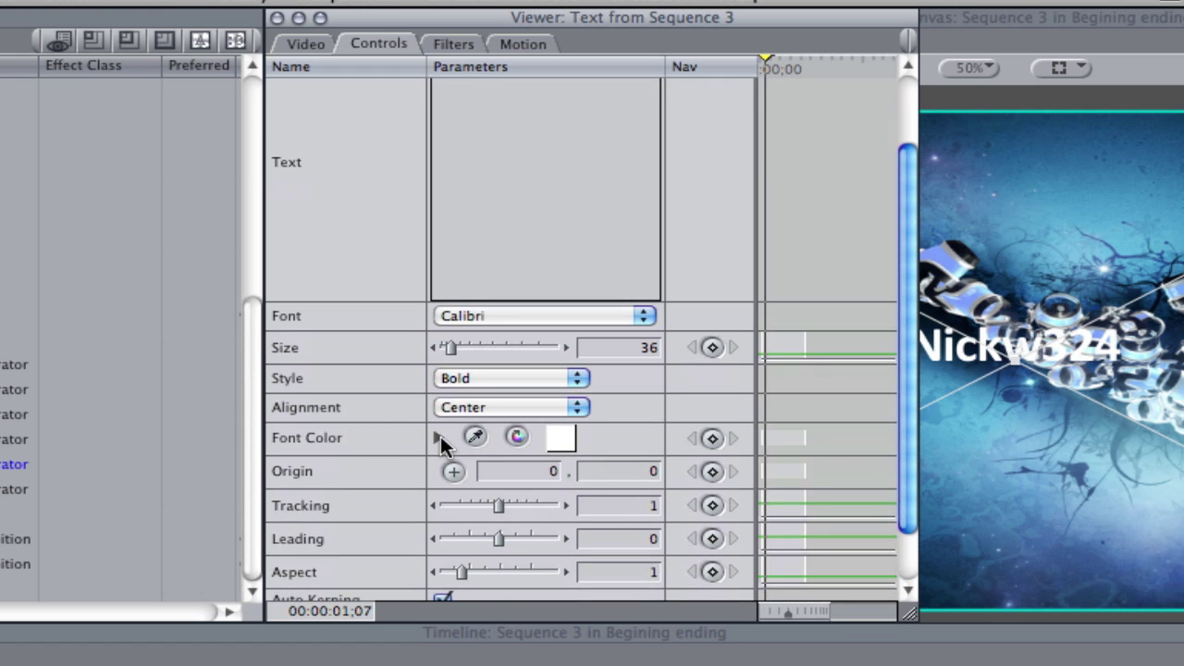
# Step: Set the title's font color to Yellow from the Apple palette and shift its hue to 69
pyautogui.click(440, 436)
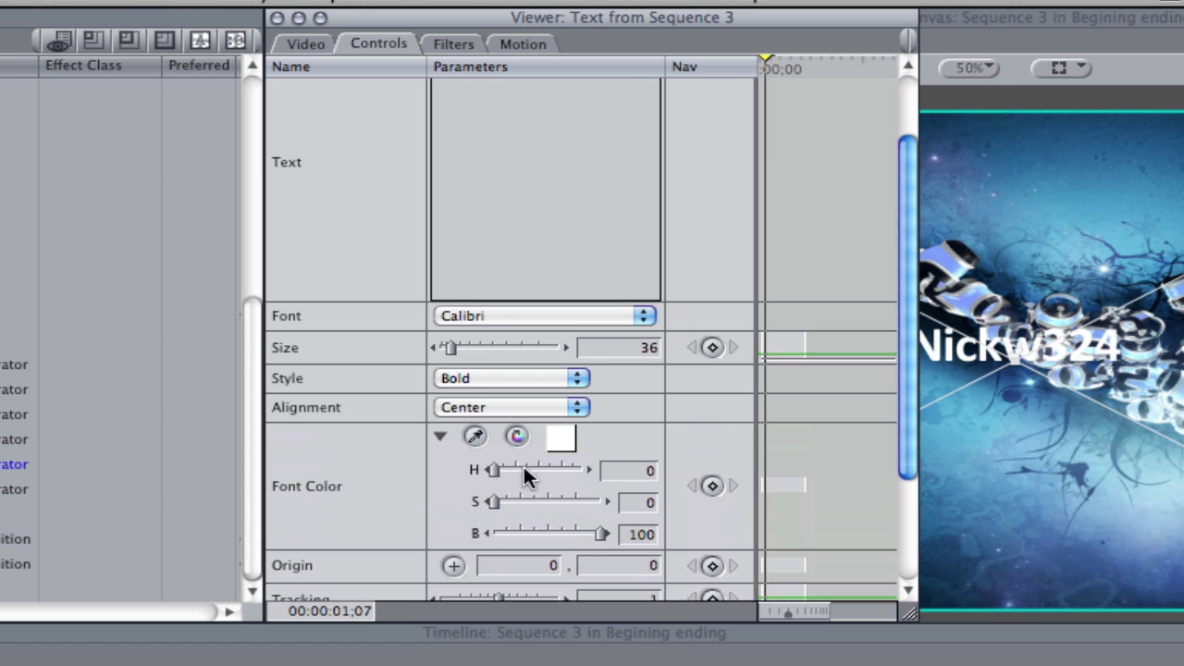
pyautogui.click(556, 443)
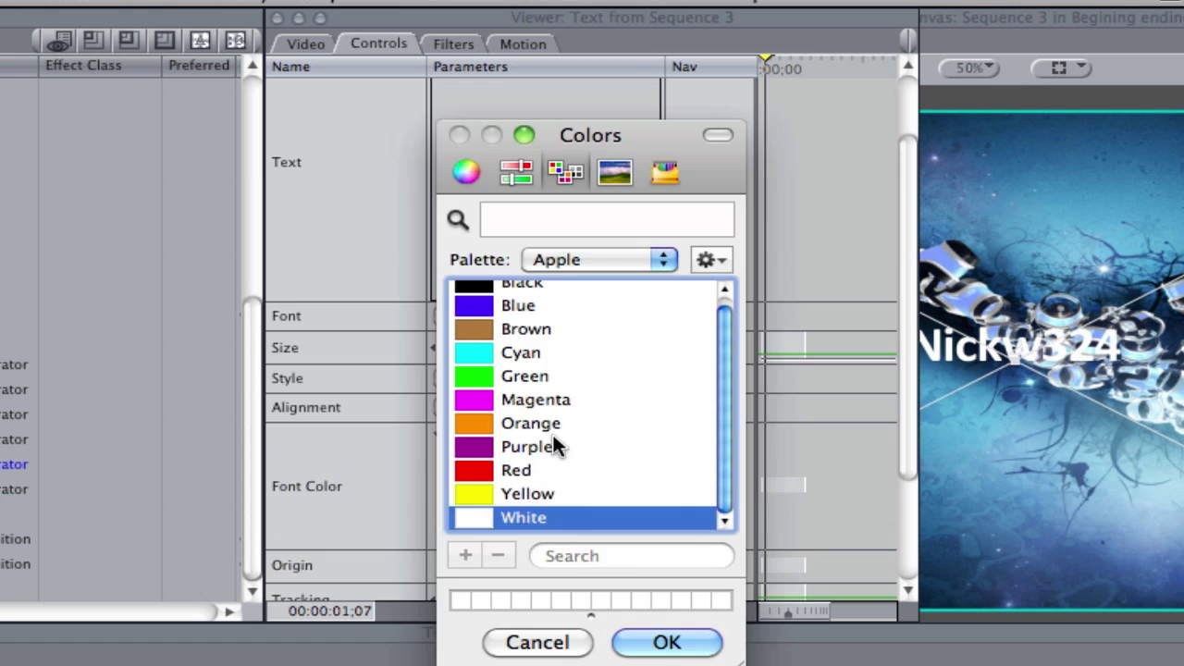
pyautogui.click(554, 446)
pyautogui.click(521, 495)
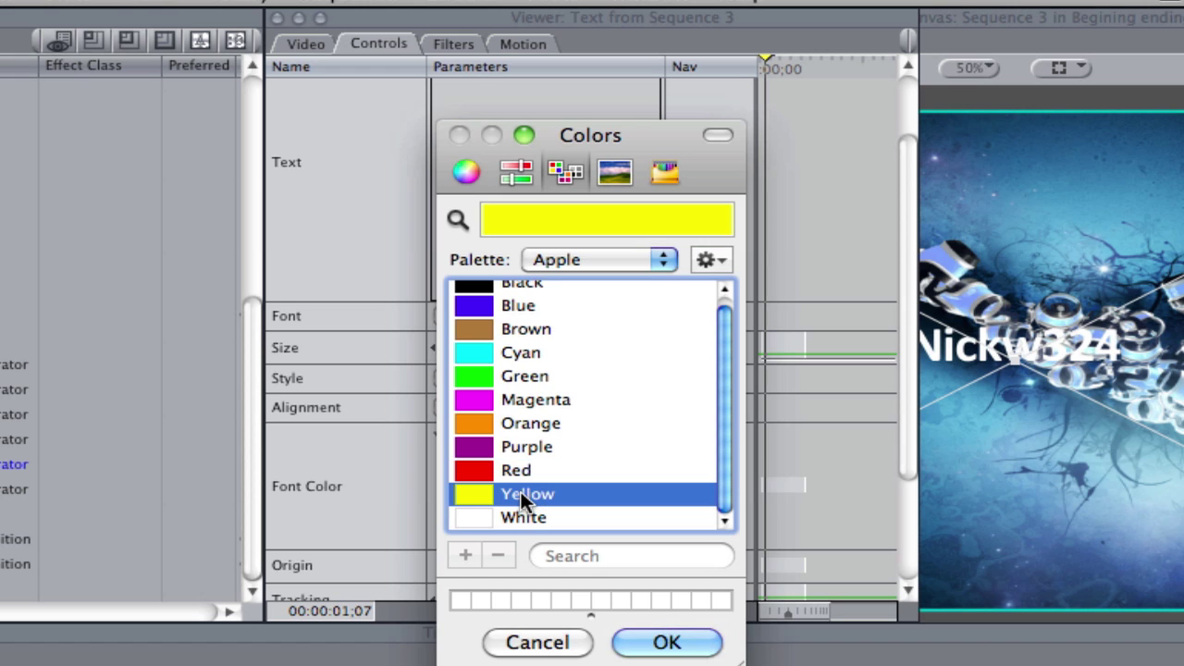
pyautogui.click(669, 643)
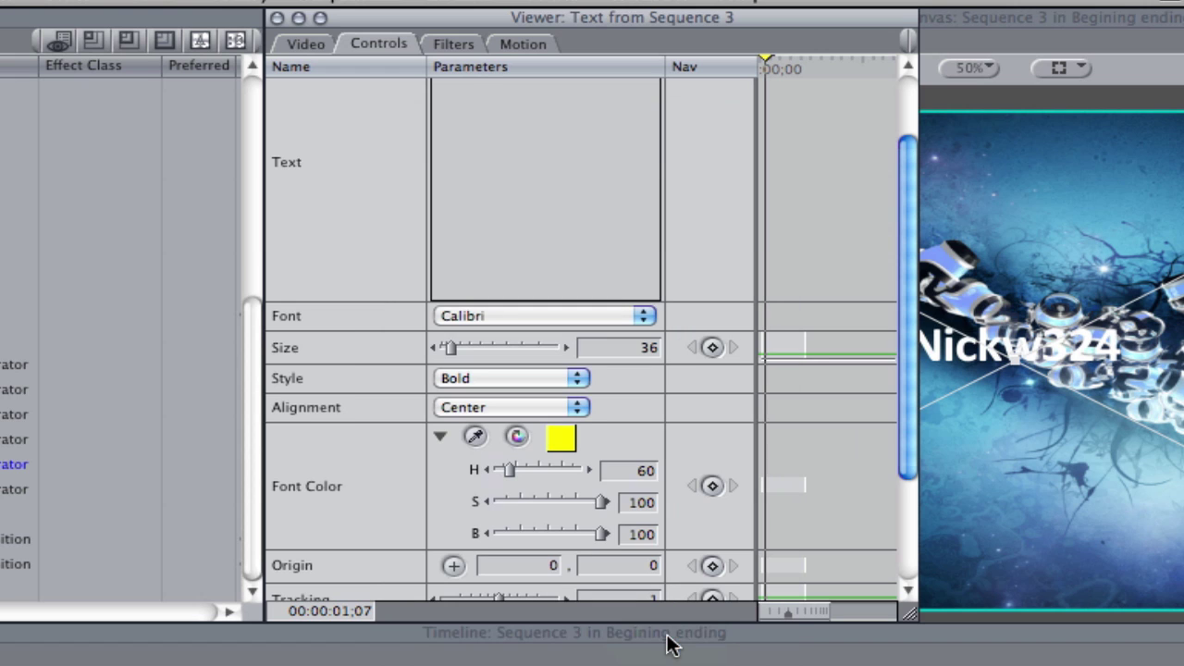
pyautogui.moveTo(521, 501); pyautogui.dragTo(607, 503)
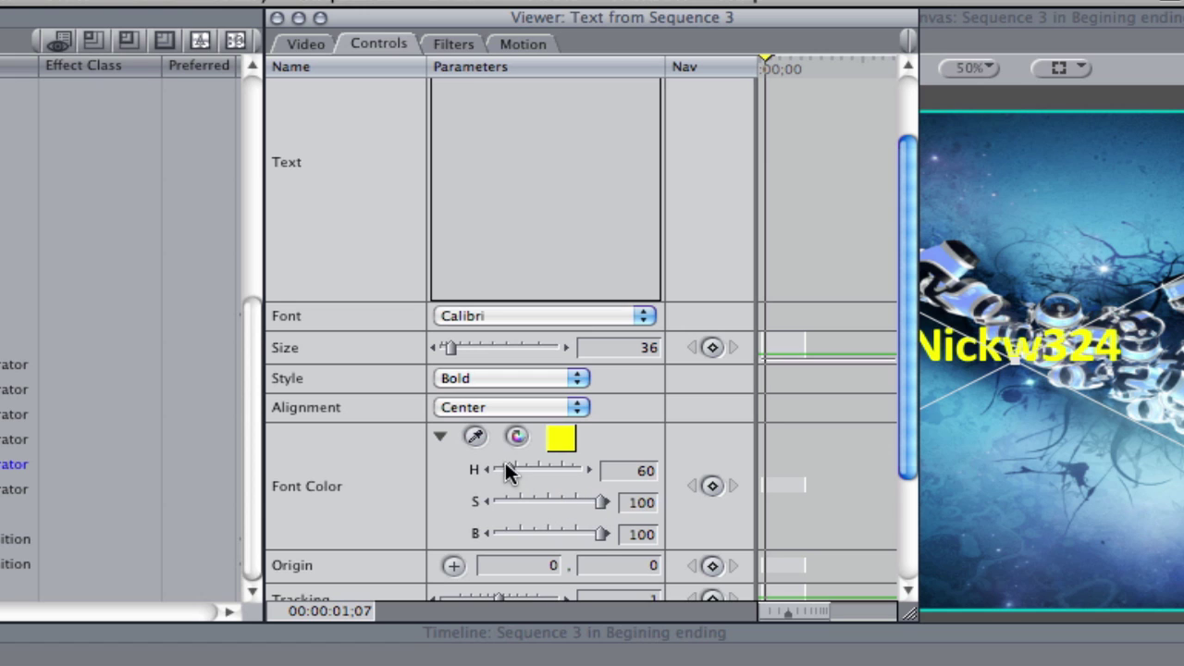
pyautogui.moveTo(507, 470)
pyautogui.mouseDown()
pyautogui.moveTo(555, 471)
pyautogui.moveTo(509, 473)
pyautogui.mouseUp()
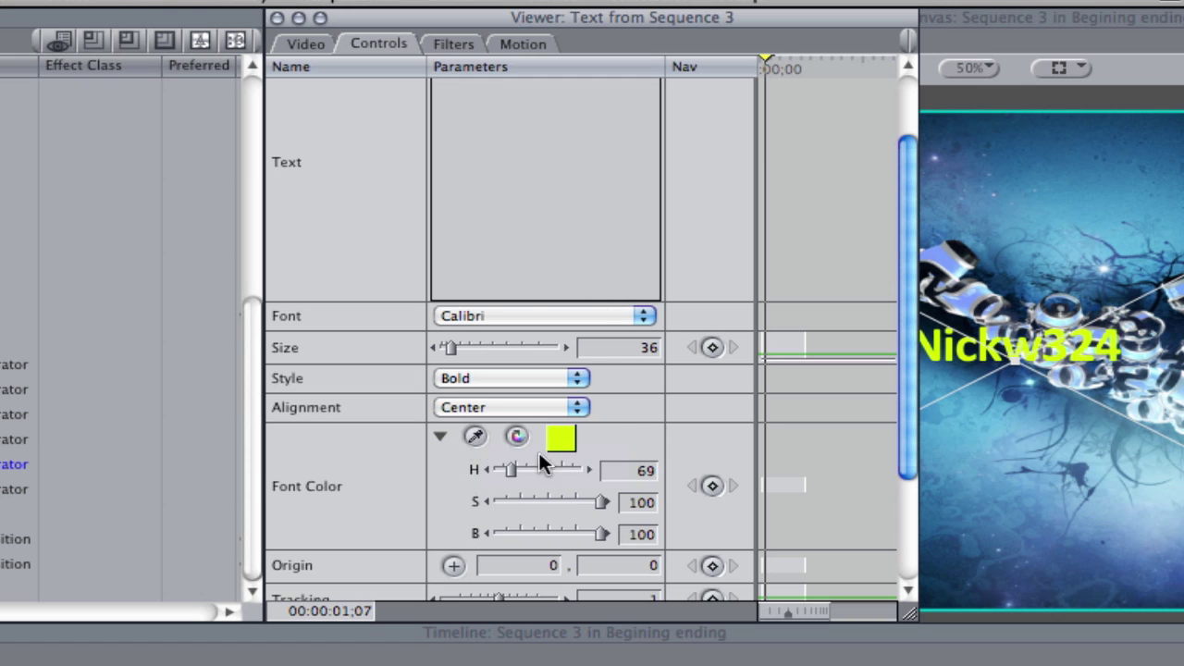
# Step: Try sampling the title's font color from the wallpaper's blue area in the Canvas, undo it, and return to the Viewer
pyautogui.click(475, 436)
pyautogui.click(1094, 173)
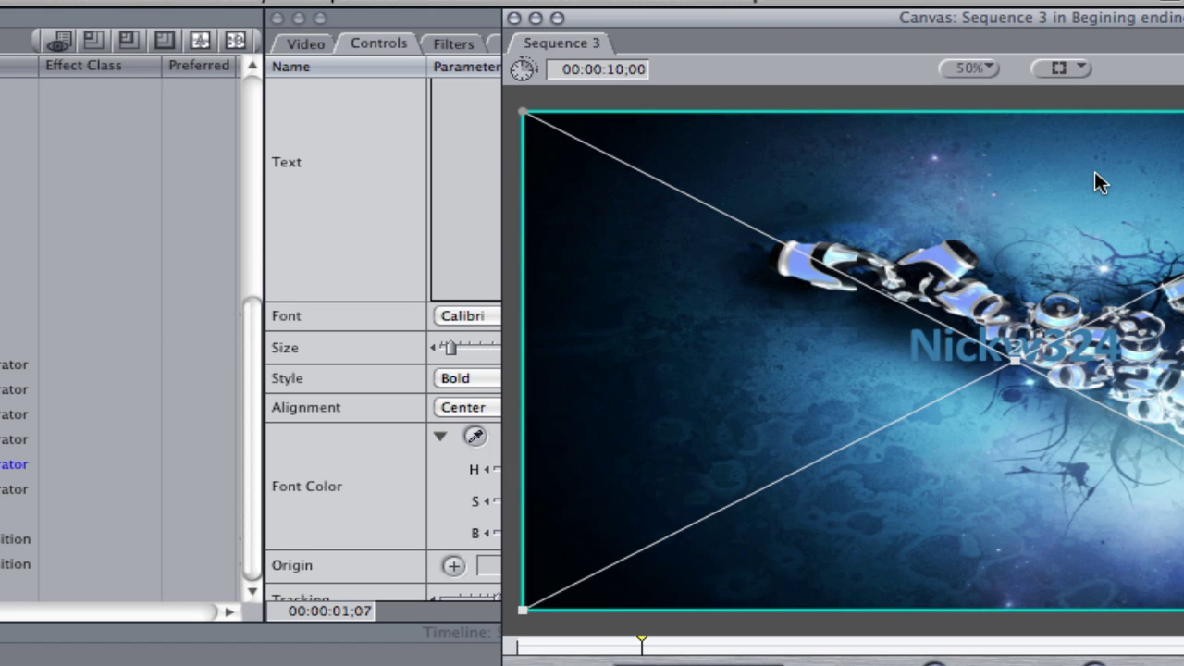
pyautogui.press('super+z')
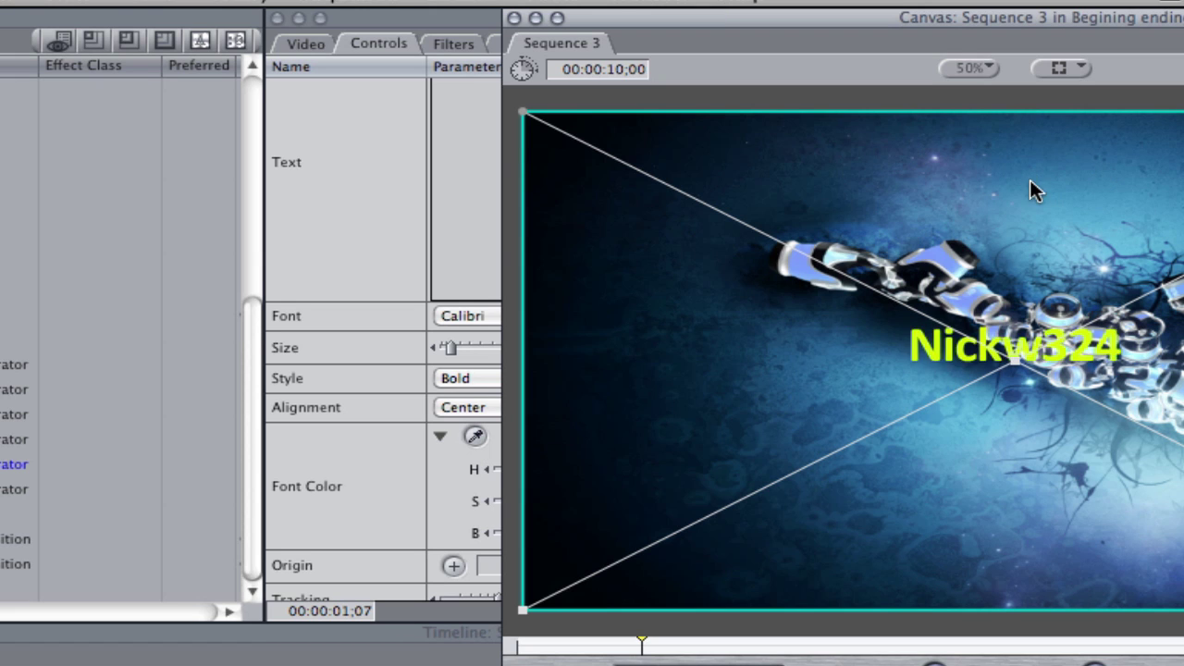
pyautogui.click(380, 183)
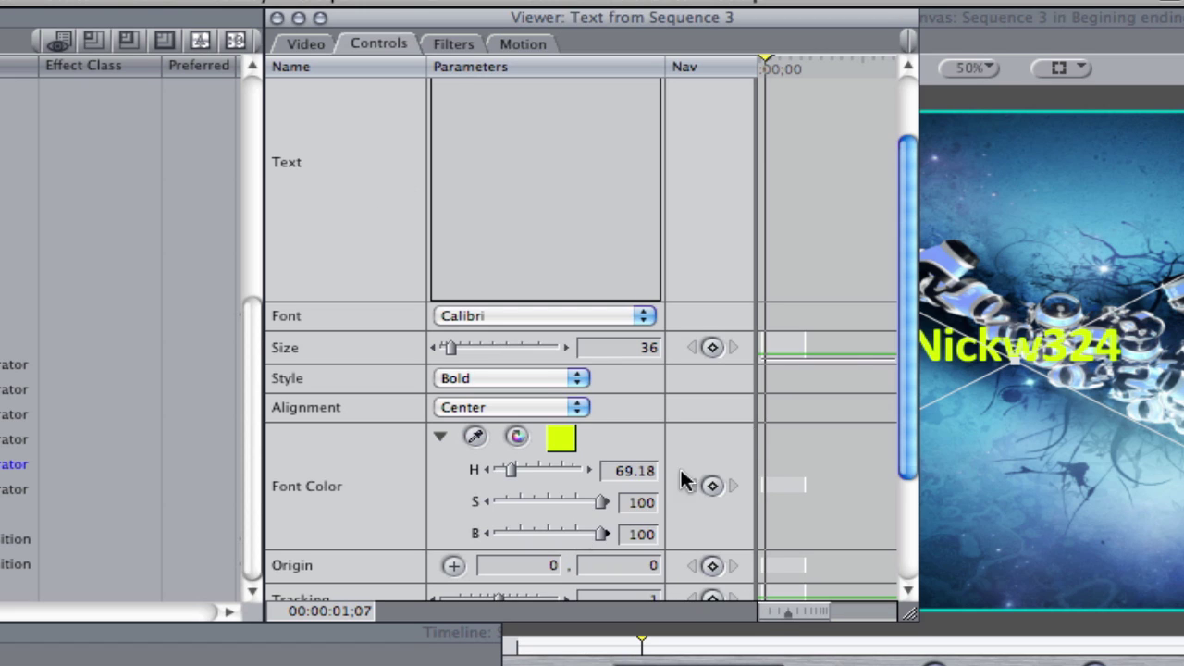
# Step: Move the playhead to 00:00:01;24 and enable the title's drop shadow with its angle at 139
pyautogui.scroll(-3, 903, 342)
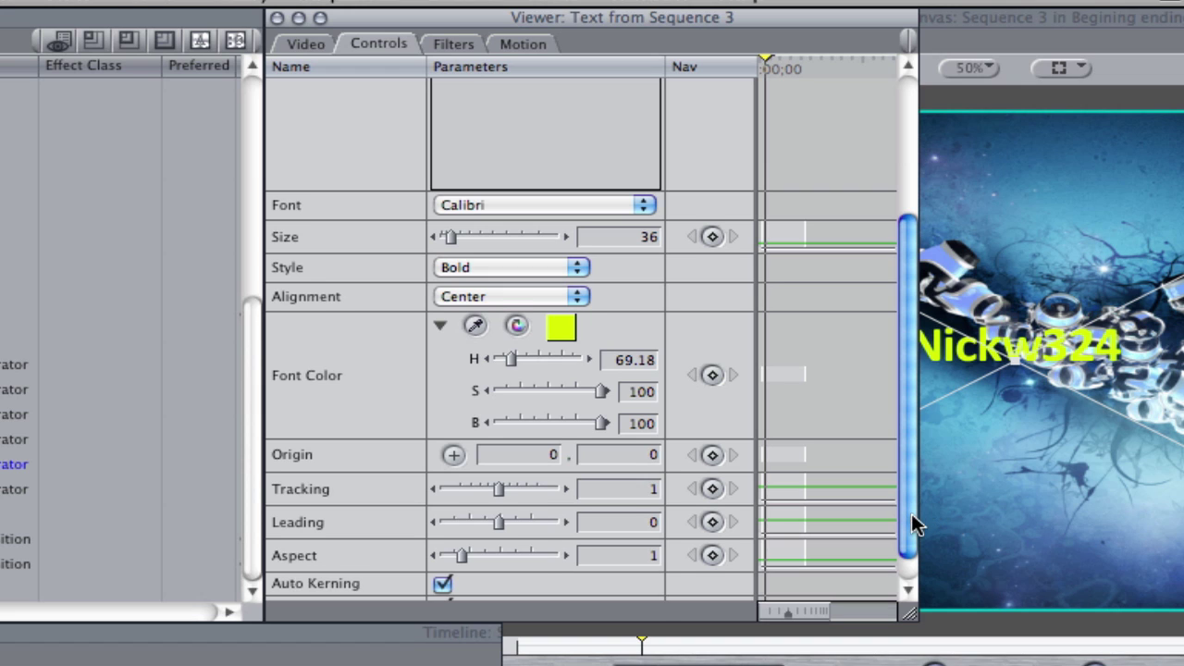
pyautogui.scroll(-2, 911, 522)
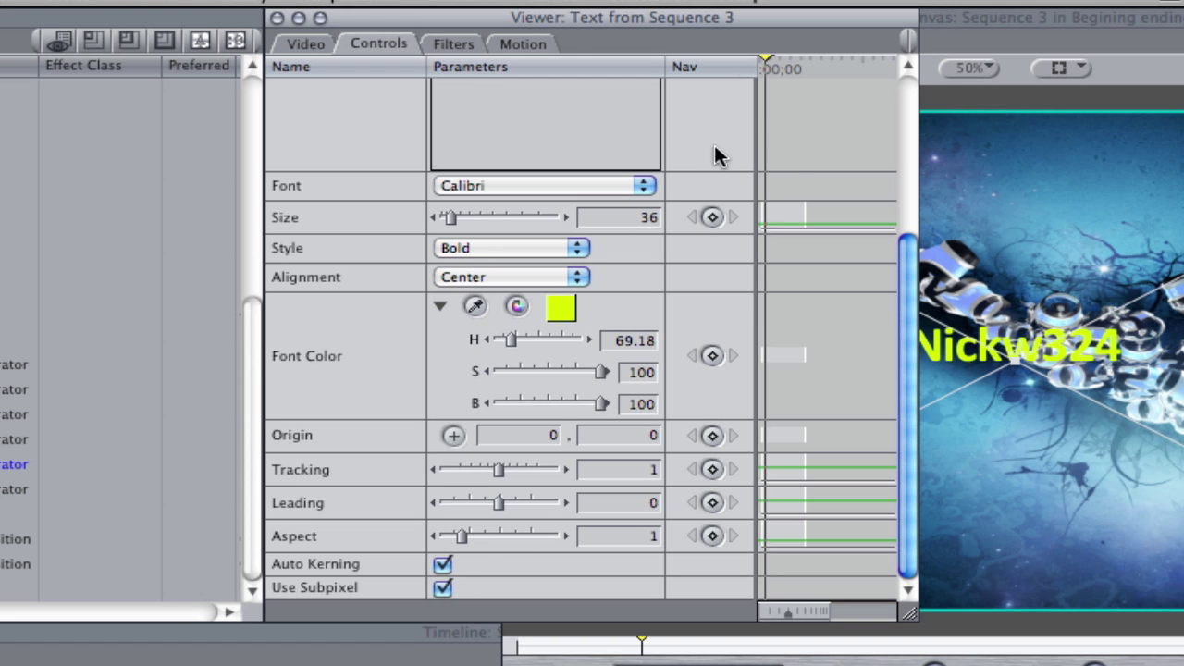
pyautogui.moveTo(777, 75)
pyautogui.mouseDown()
pyautogui.moveTo(797, 60)
pyautogui.moveTo(828, 63)
pyautogui.moveTo(766, 69)
pyautogui.mouseUp()
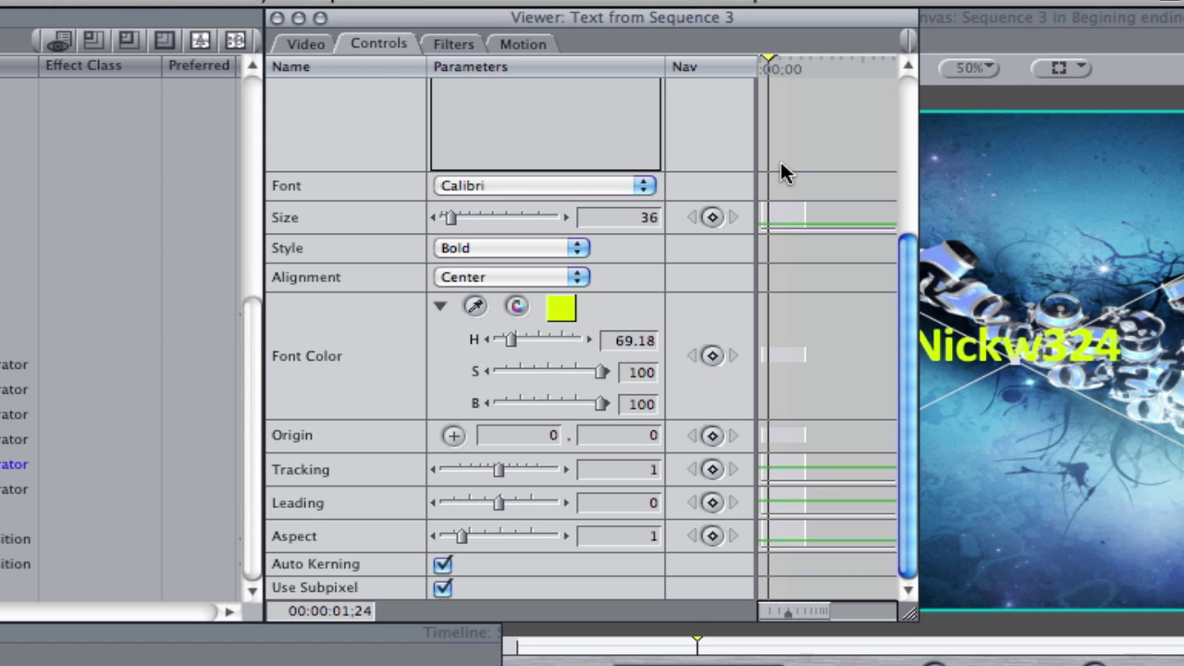
pyautogui.scroll(5, 695, 277)
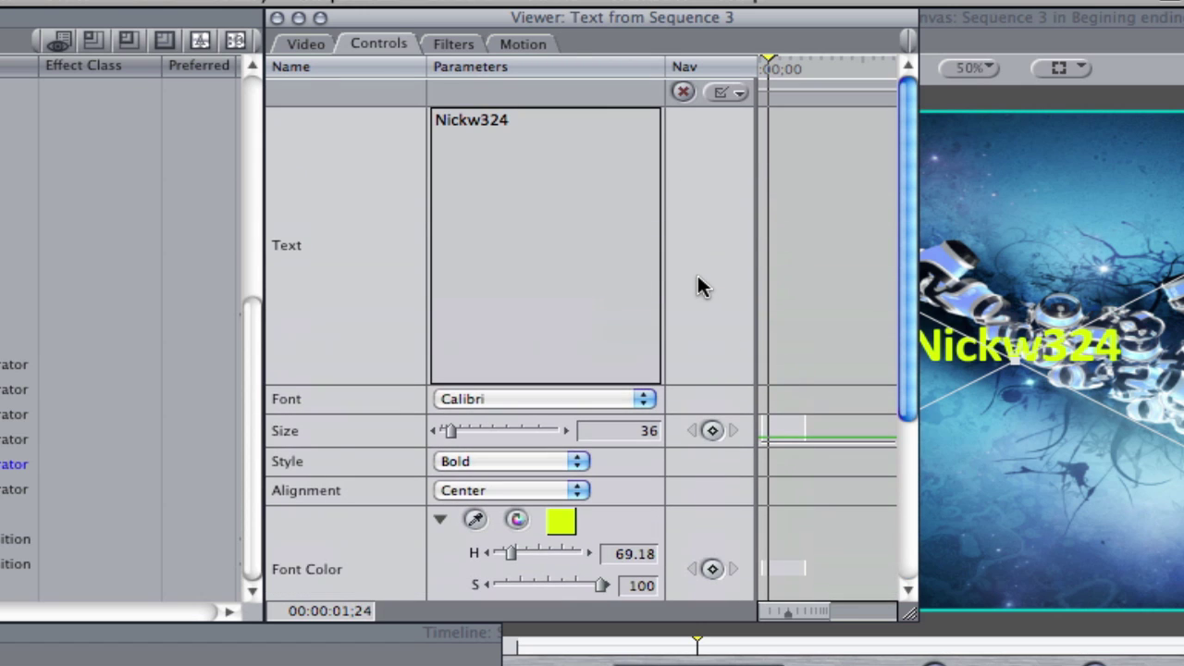
pyautogui.click(520, 43)
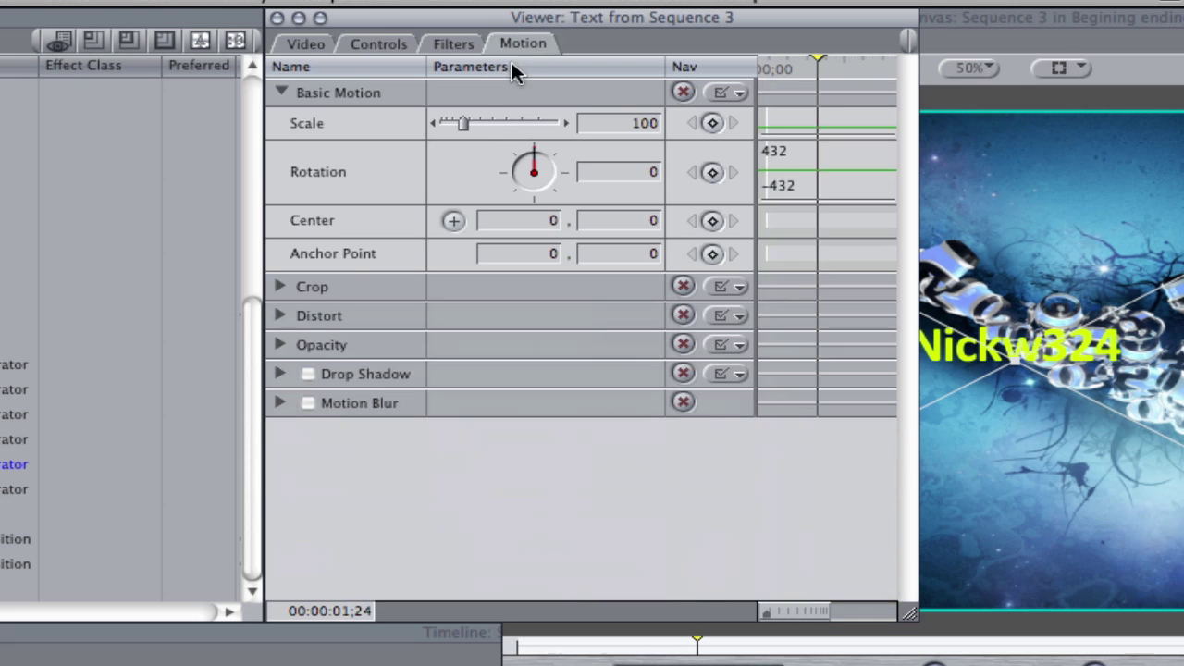
pyautogui.click(308, 374)
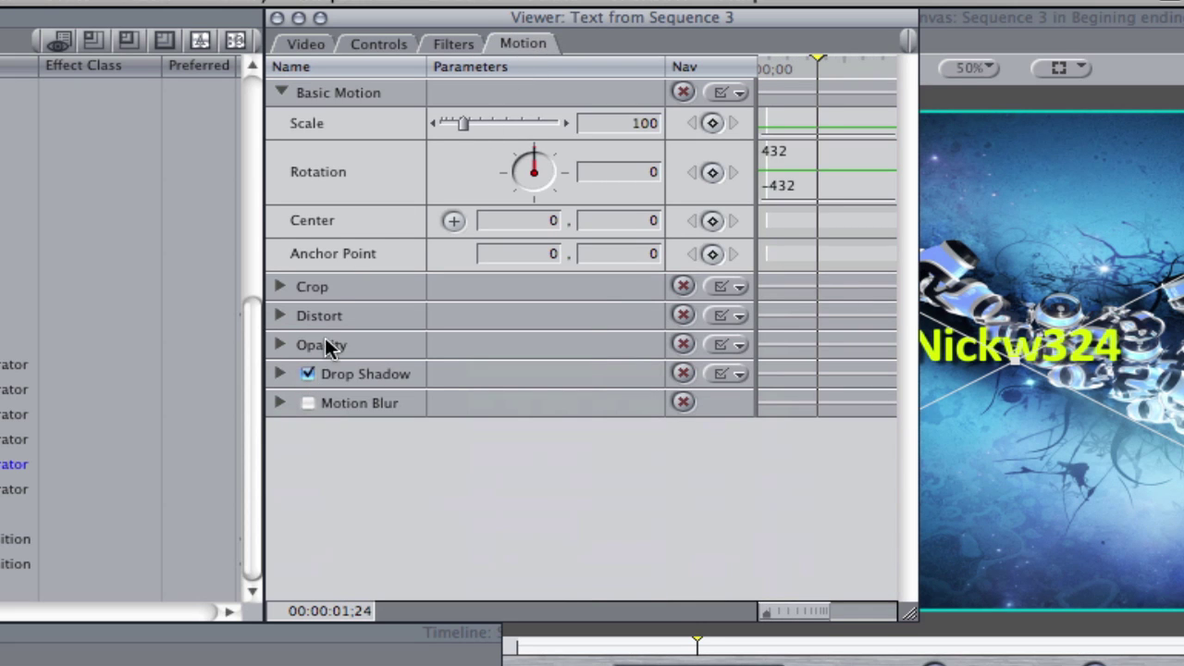
pyautogui.click(280, 374)
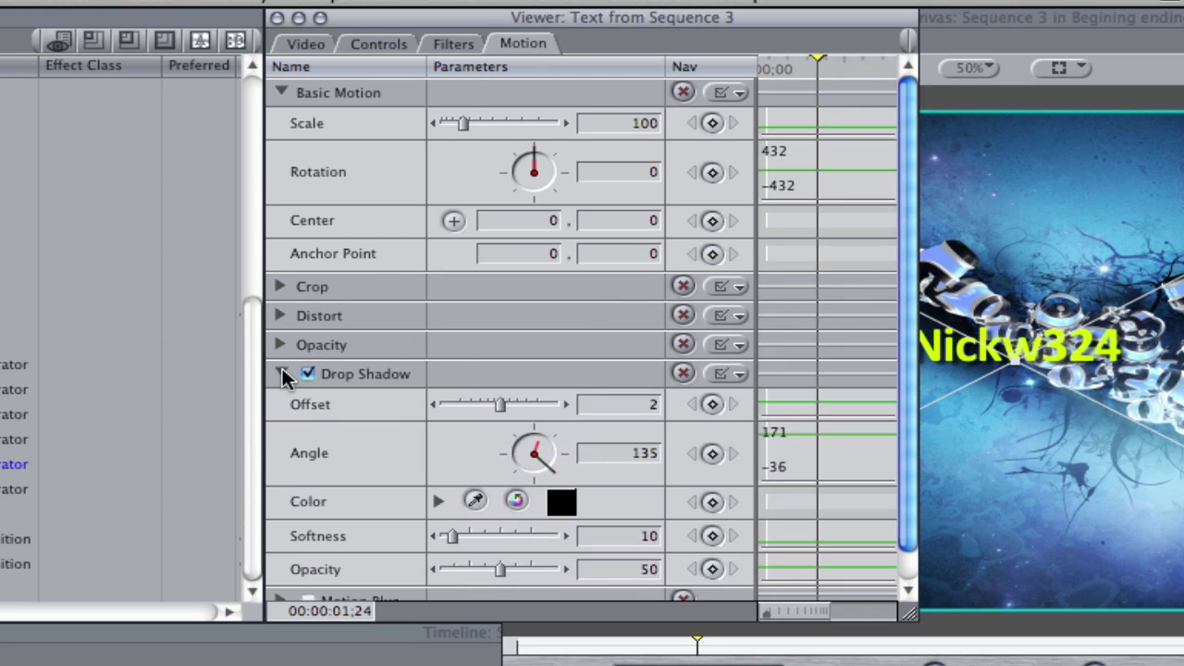
pyautogui.moveTo(532, 455); pyautogui.dragTo(540, 457)
pyautogui.moveTo(901, 294); pyautogui.dragTo(901, 329)
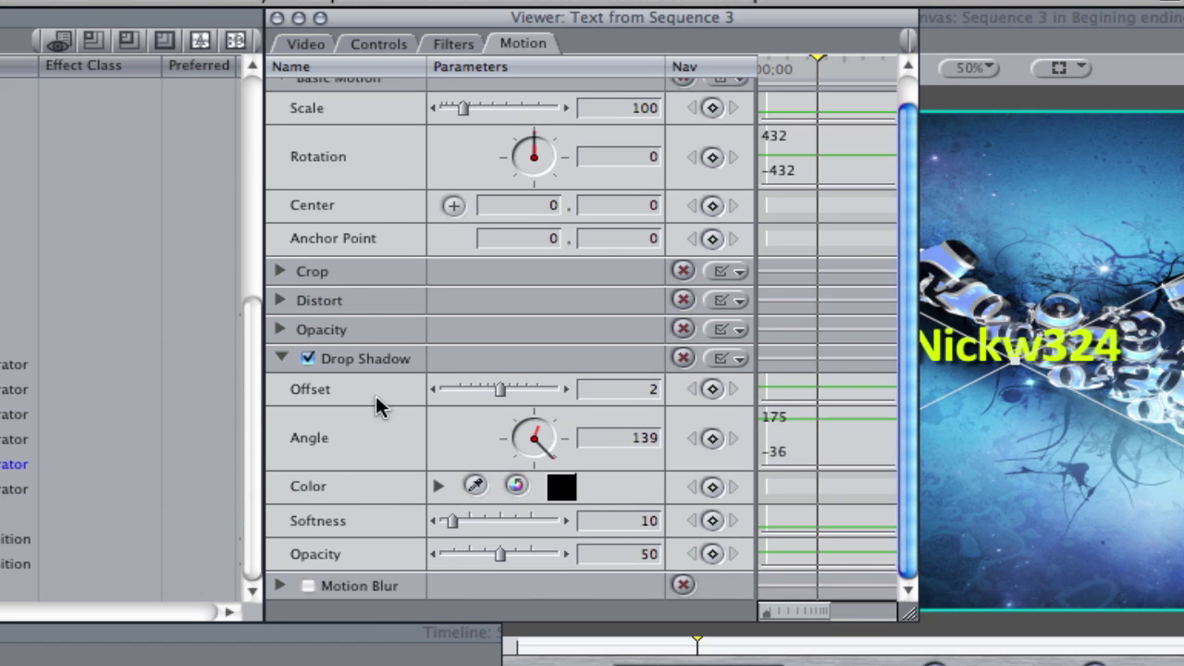
# Step: Enlarge the title to size 81 and return the Viewer to the clip's video preview
pyautogui.click(384, 45)
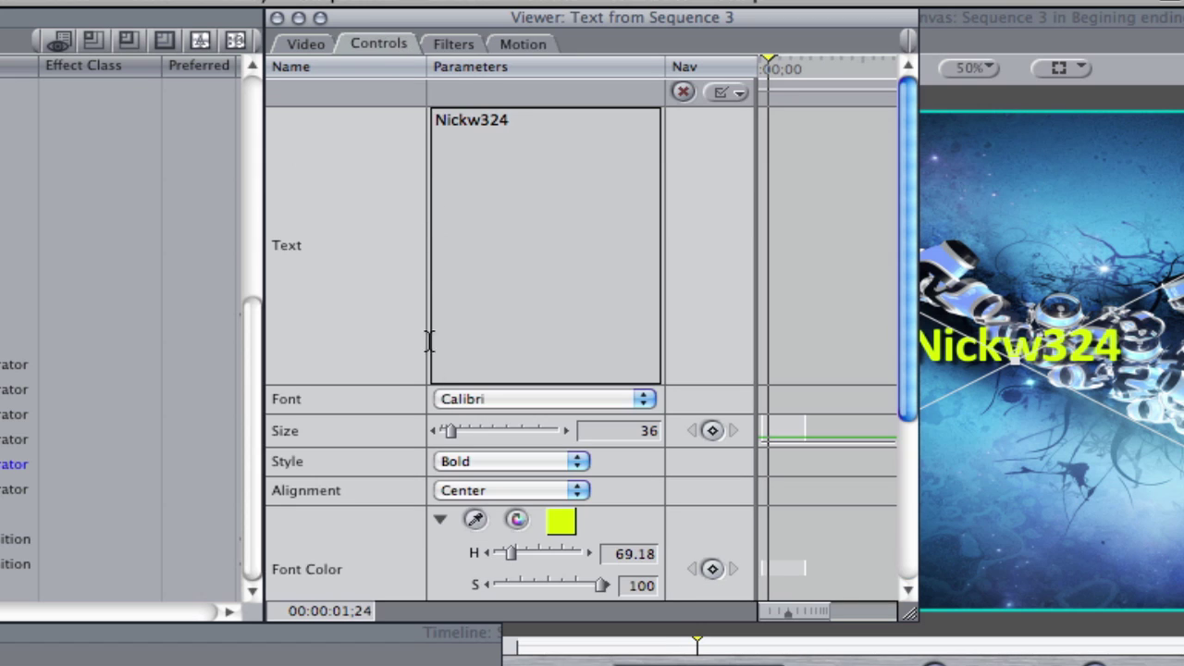
pyautogui.moveTo(449, 431); pyautogui.dragTo(465, 437)
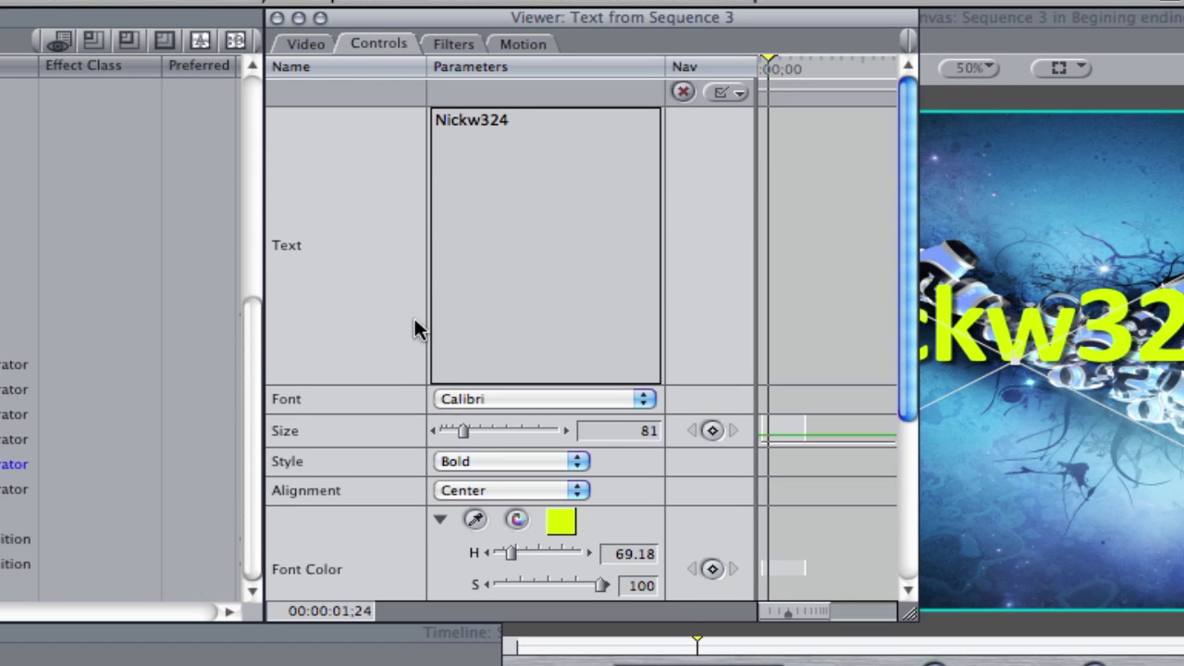
pyautogui.click(305, 44)
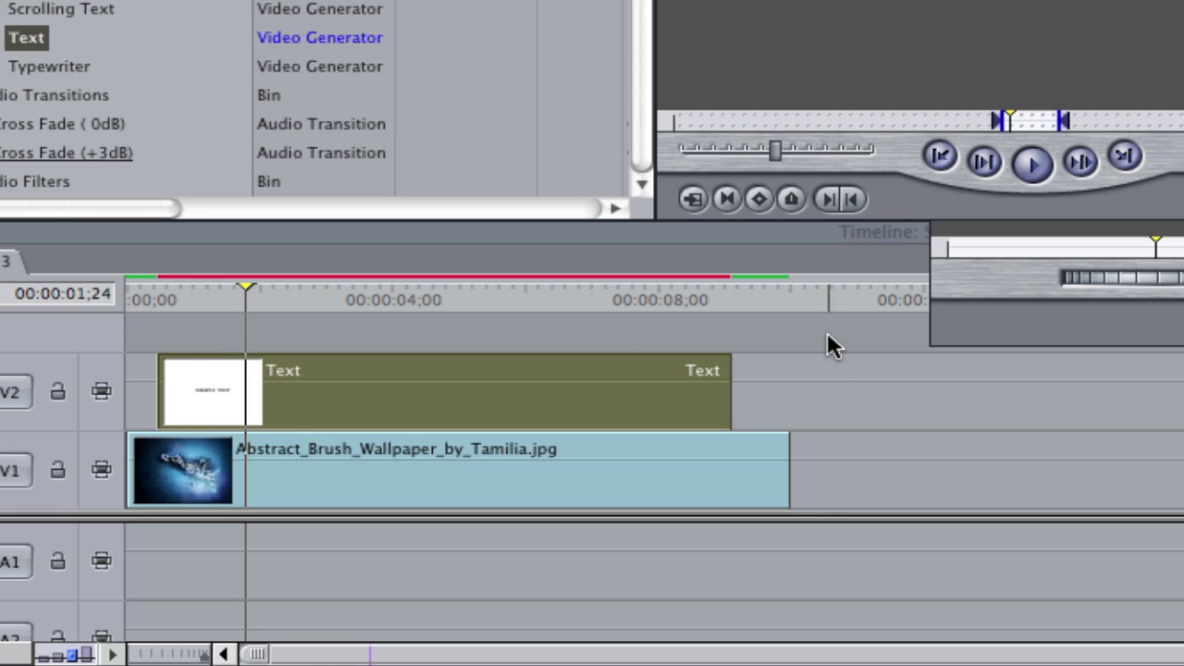
# Step: Select only the text clip on V2 and render the video for that selection
pyautogui.moveTo(827, 344); pyautogui.dragTo(515, 555)
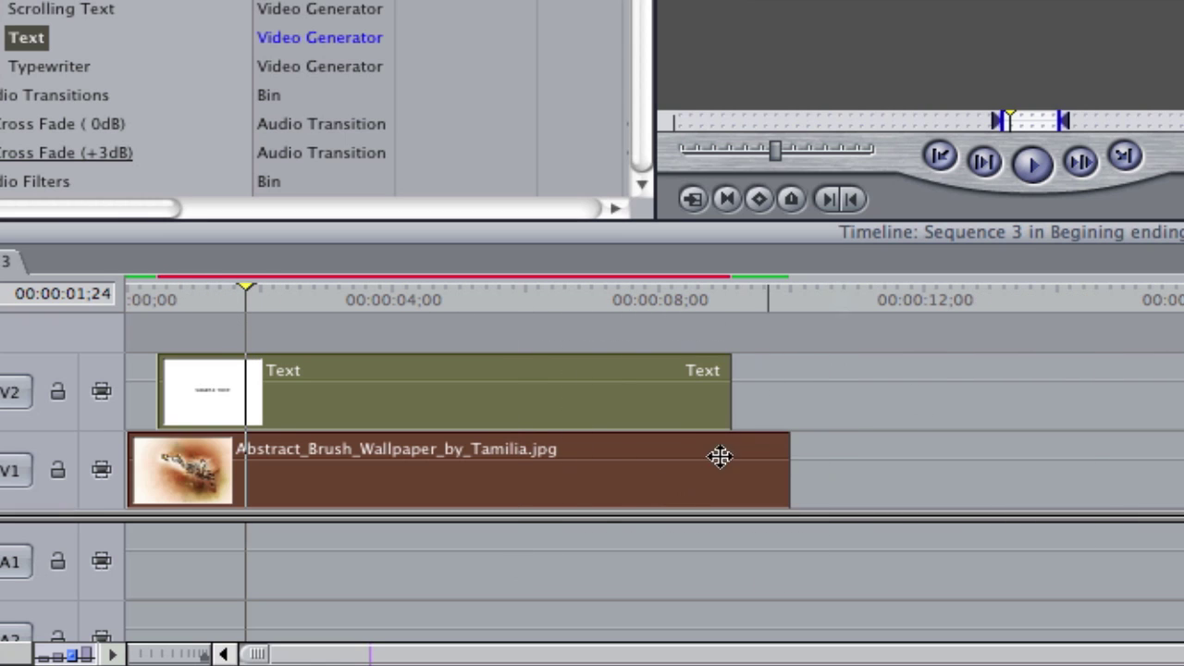
pyautogui.click(908, 399)
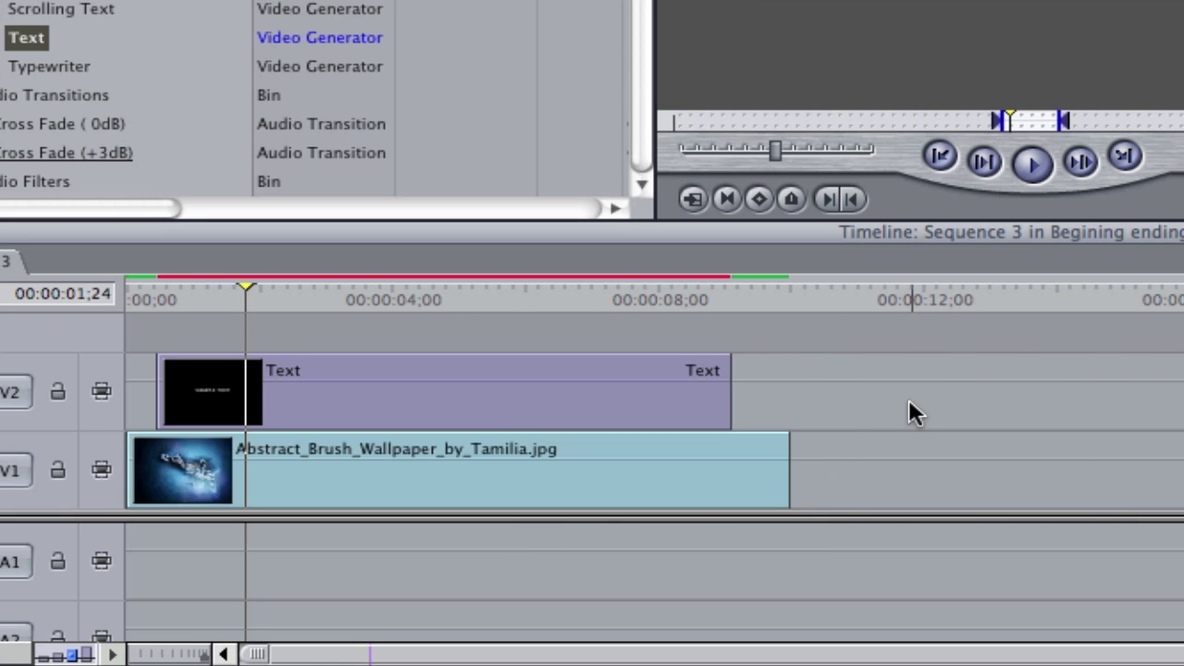
pyautogui.click(325, 395)
pyautogui.click(448, 8)
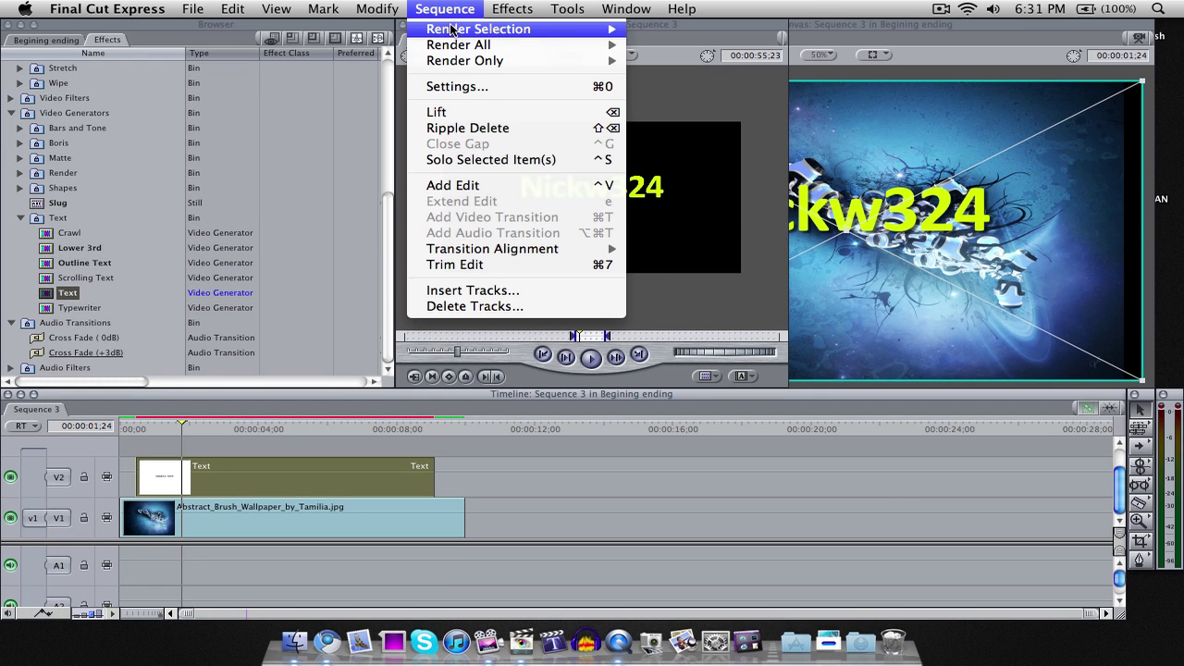
pyautogui.moveTo(452, 31)
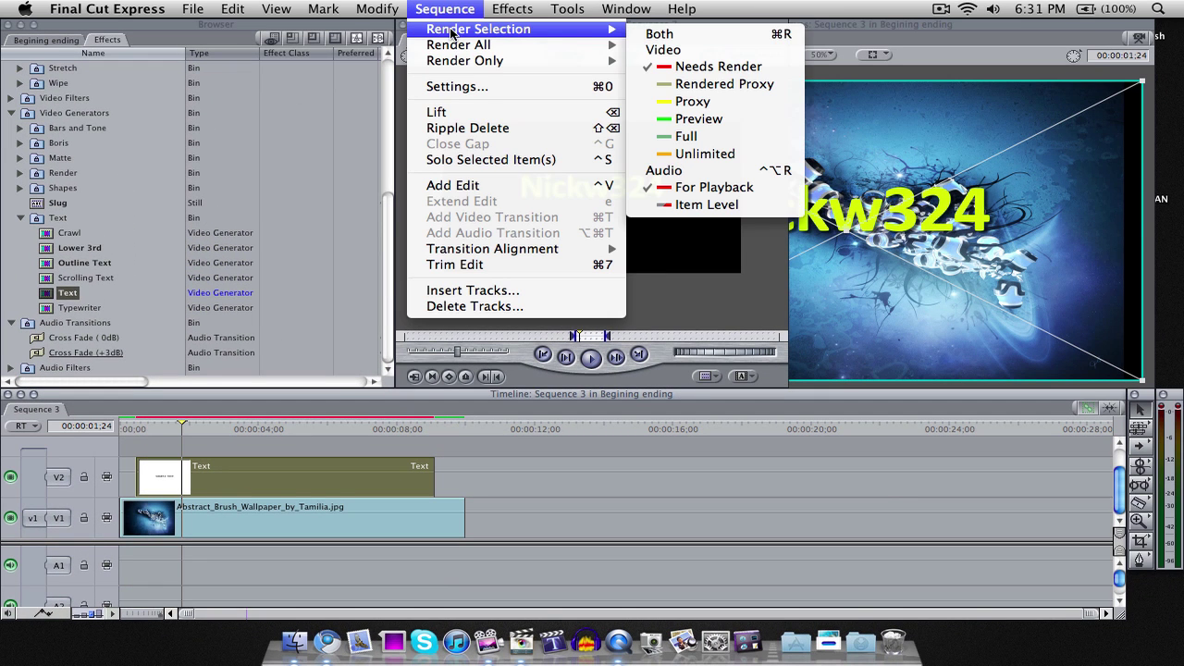
pyautogui.click(680, 52)
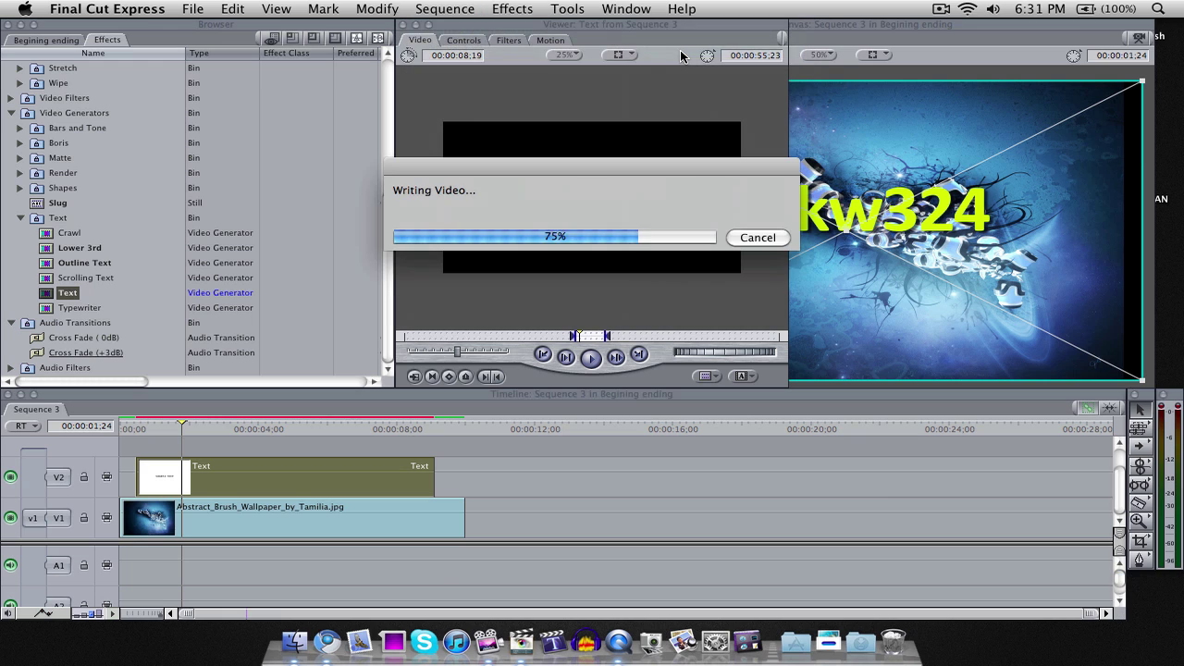
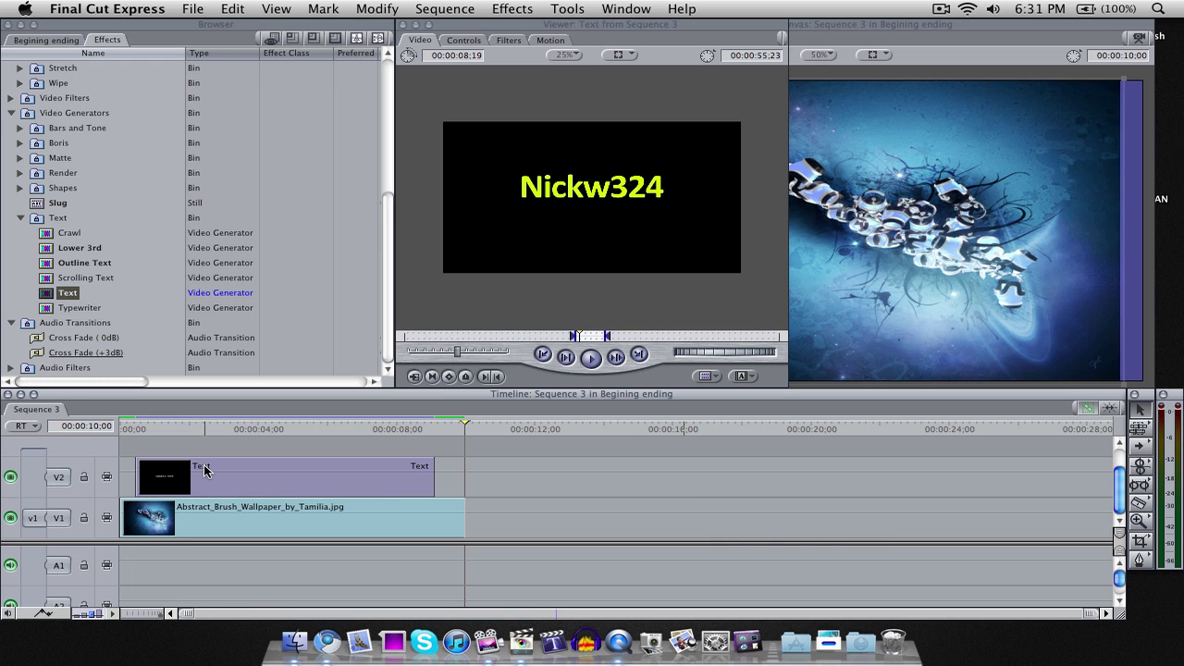
# Step: Play the rendered sequence from near its start in the Canvas, stop it, and return the playhead to 00:00:00;03
pyautogui.moveTo(146, 433); pyautogui.dragTo(129, 430)
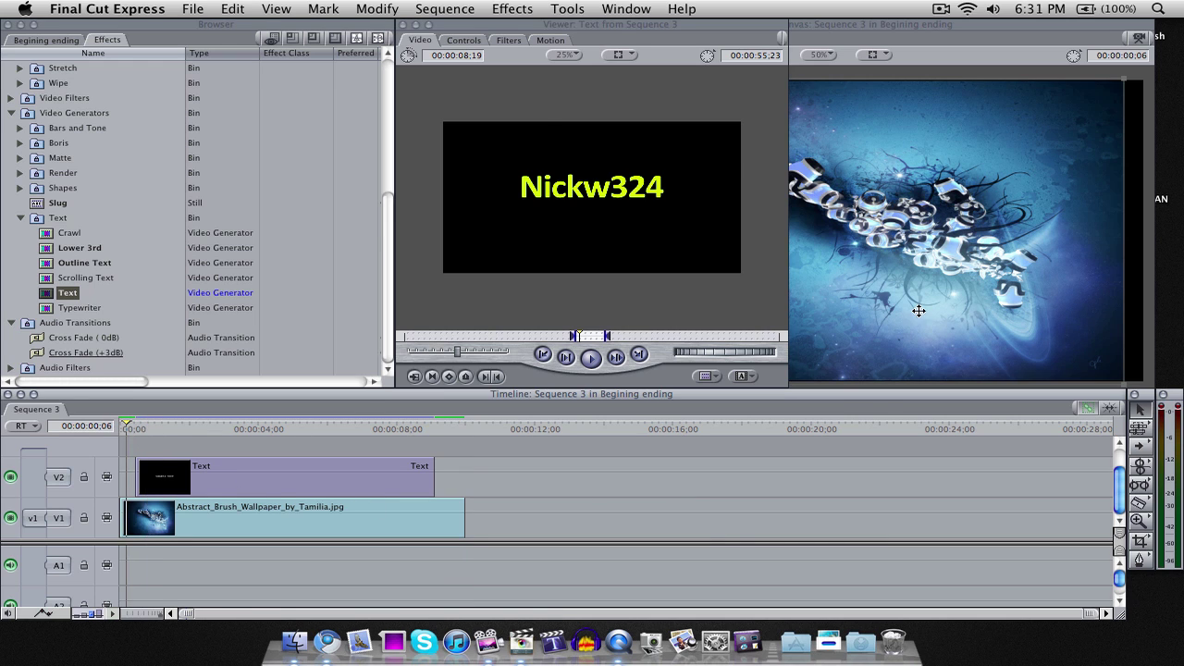
pyautogui.click(906, 317)
pyautogui.click(846, 424)
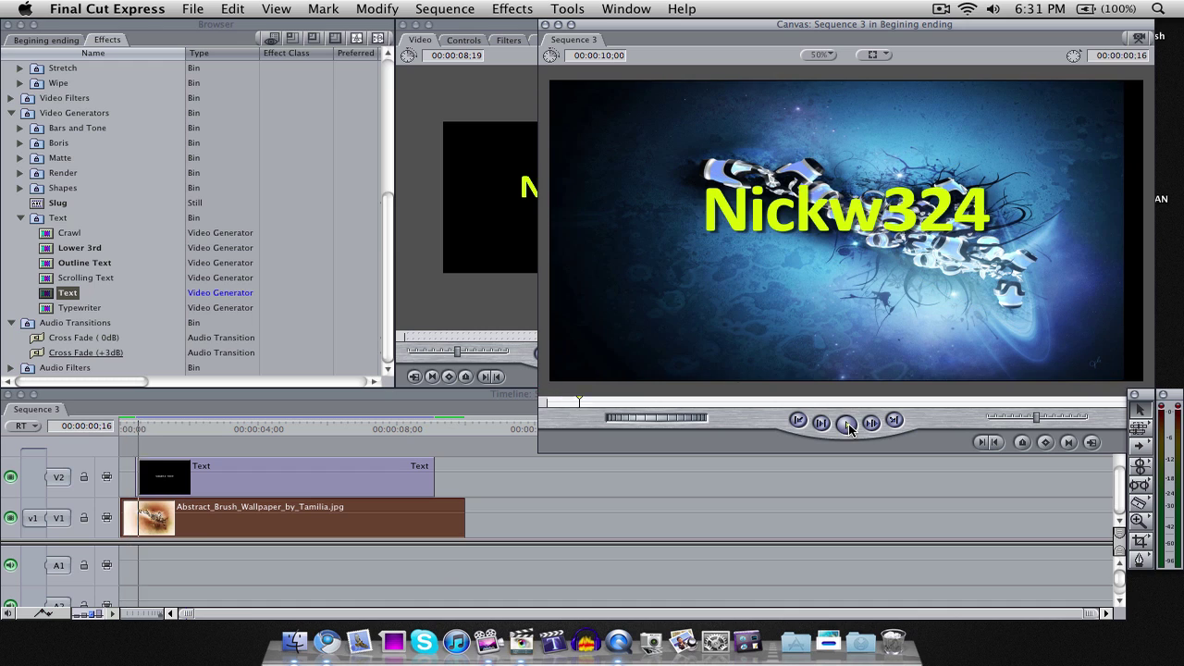
pyautogui.click(847, 423)
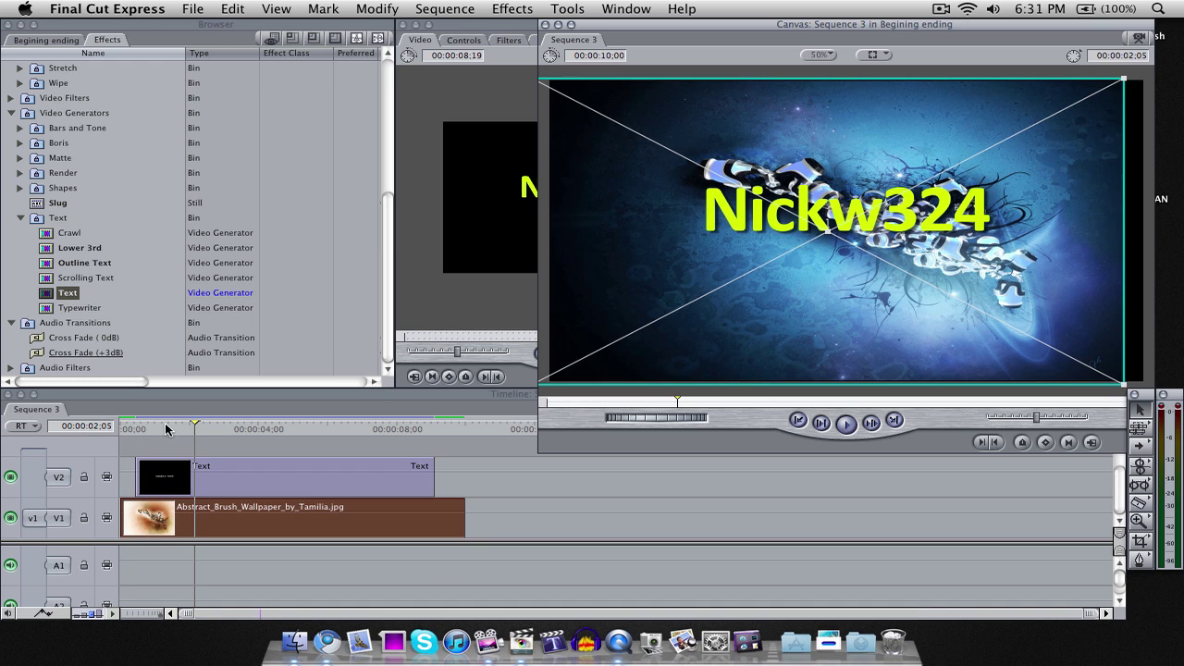
pyautogui.moveTo(185, 427); pyautogui.dragTo(126, 427)
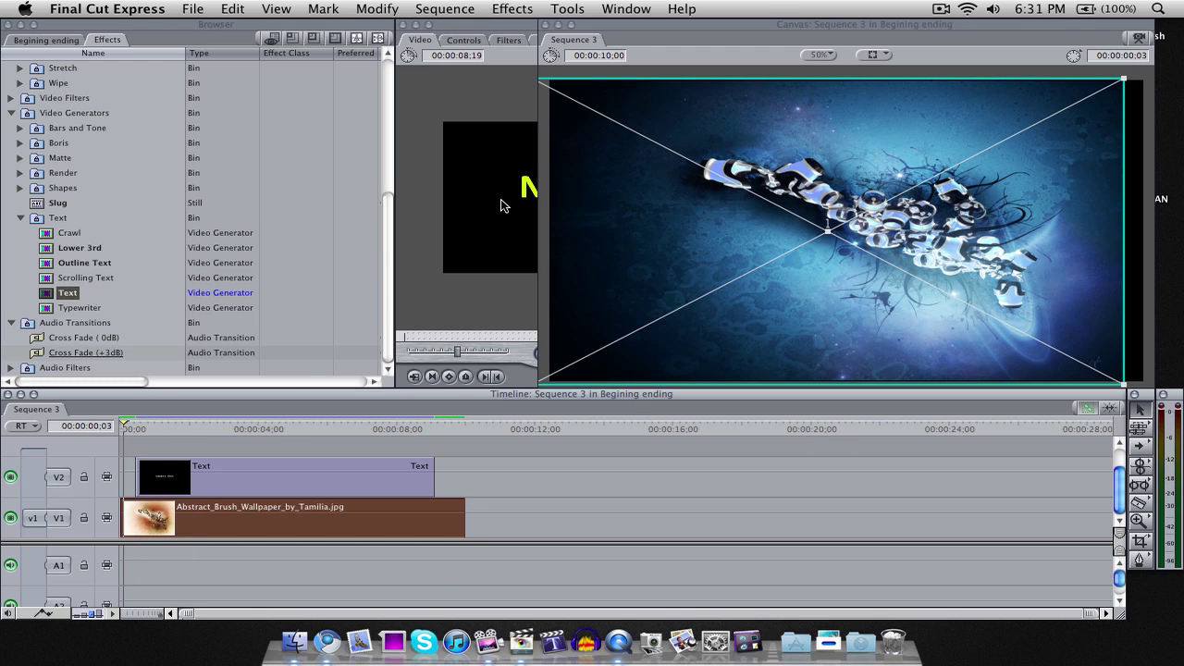
# Step: Add Cross Dissolve transitions to the start and end of the V2 text clip, and select the one at its start
pyautogui.click(276, 29)
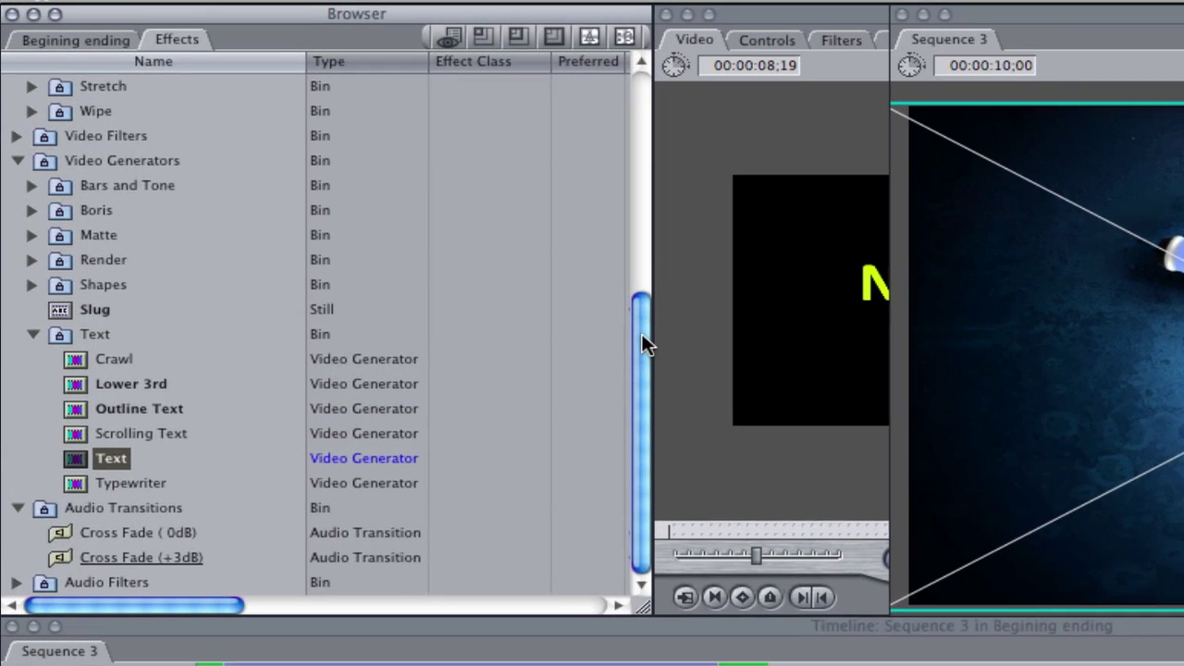
pyautogui.moveTo(383, 218); pyautogui.dragTo(395, 94)
pyautogui.click(141, 87)
pyautogui.click(101, 134)
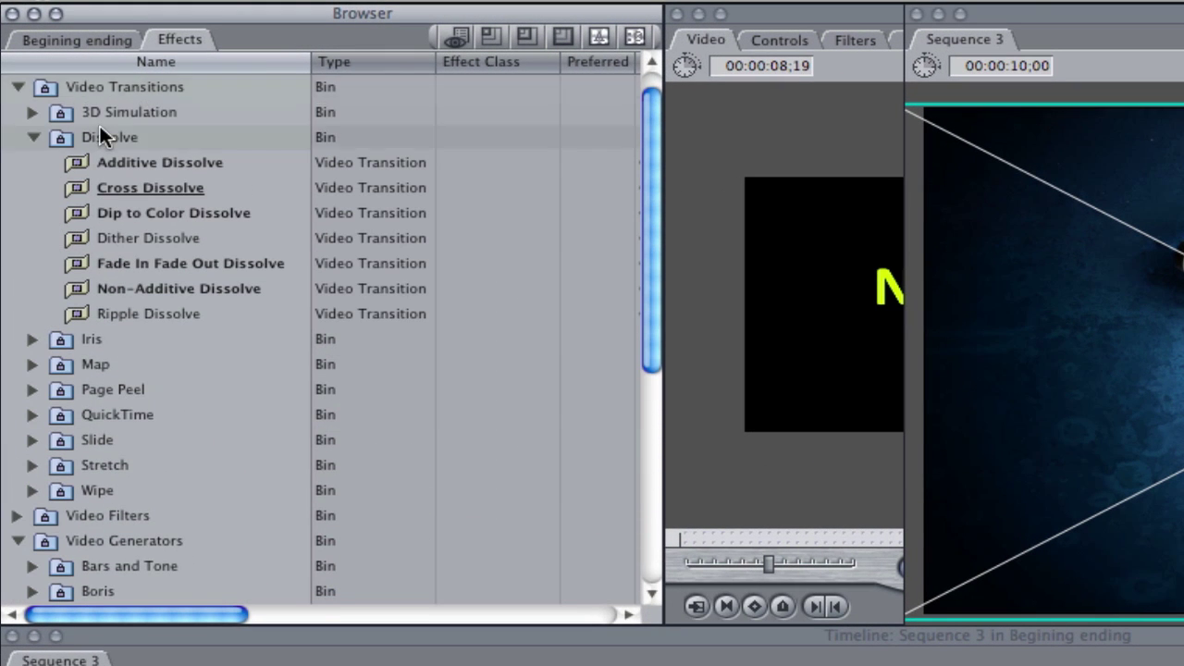
pyautogui.click(163, 263)
pyautogui.moveTo(158, 190); pyautogui.dragTo(213, 325)
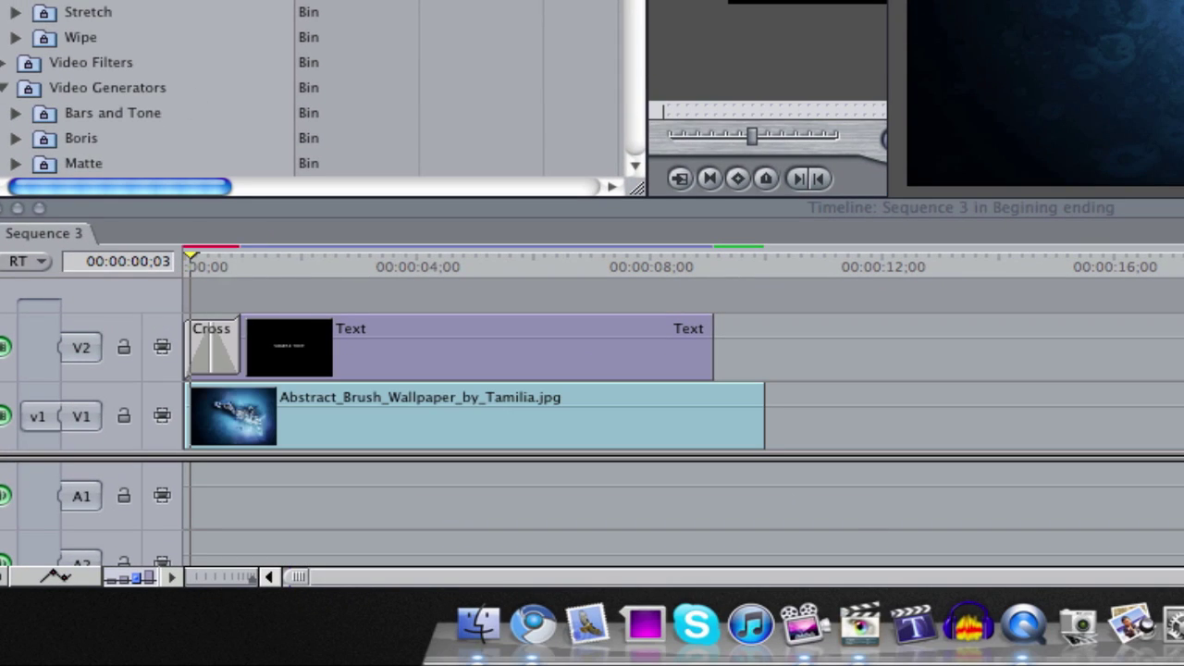
pyautogui.moveTo(426, 2); pyautogui.dragTo(702, 335)
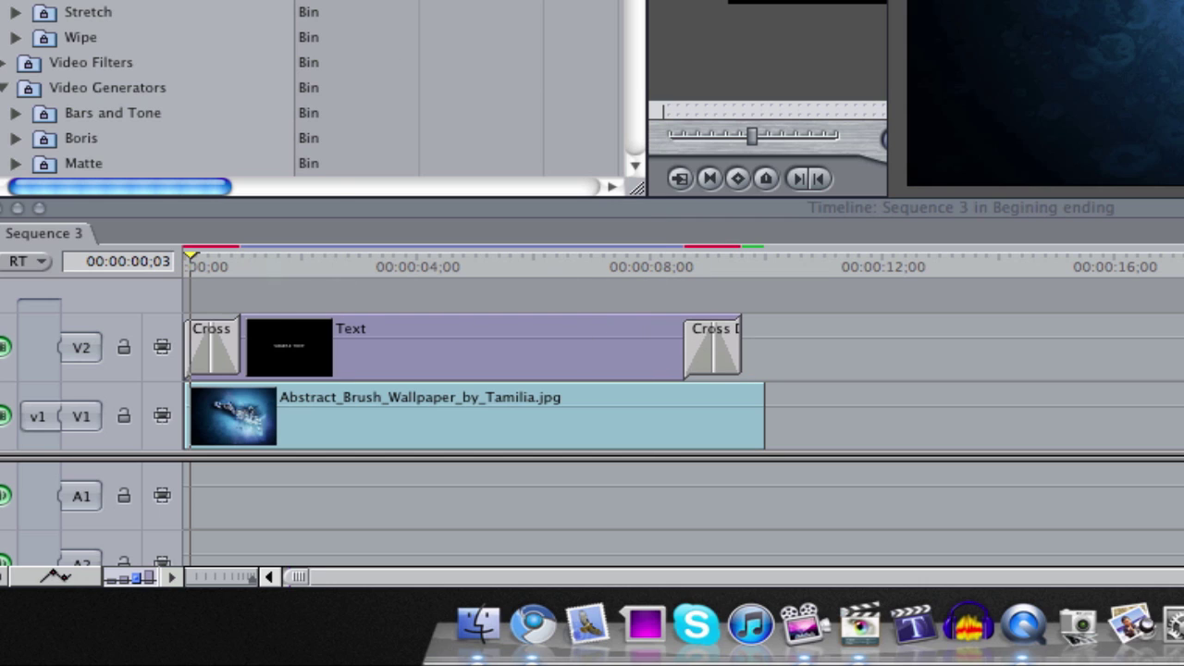
pyautogui.click(299, 336)
pyautogui.click(230, 336)
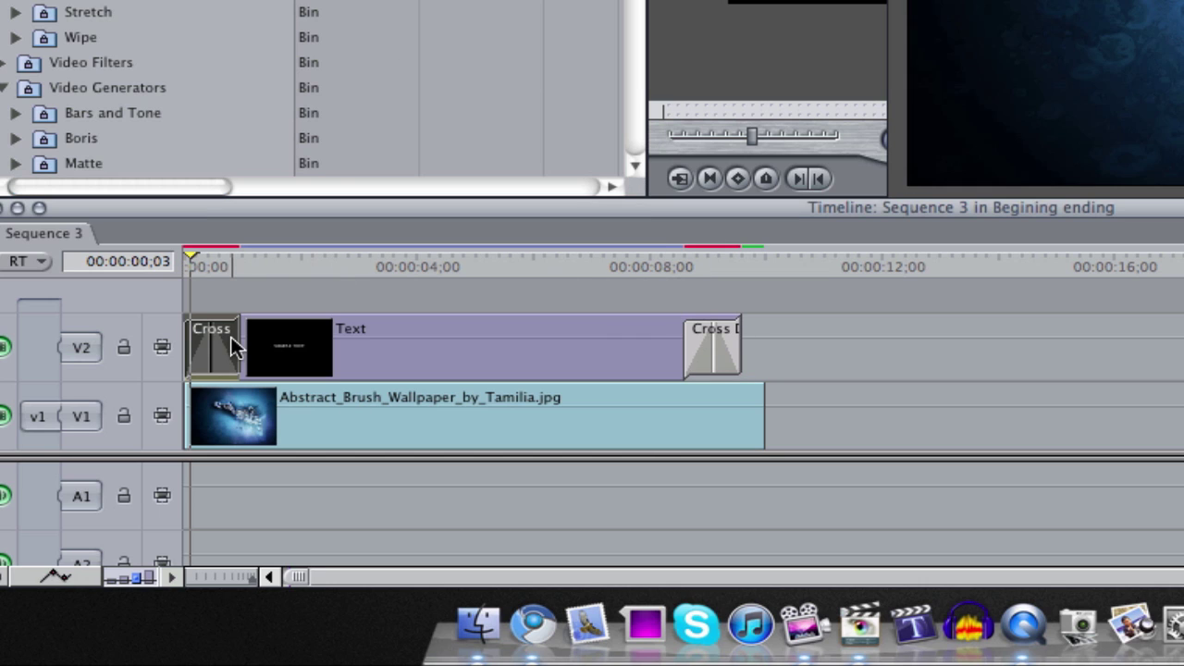
# Step: Select the V2 text clip together with both Cross Dissolve transitions and render the selection for both video and audio
pyautogui.click(695, 362)
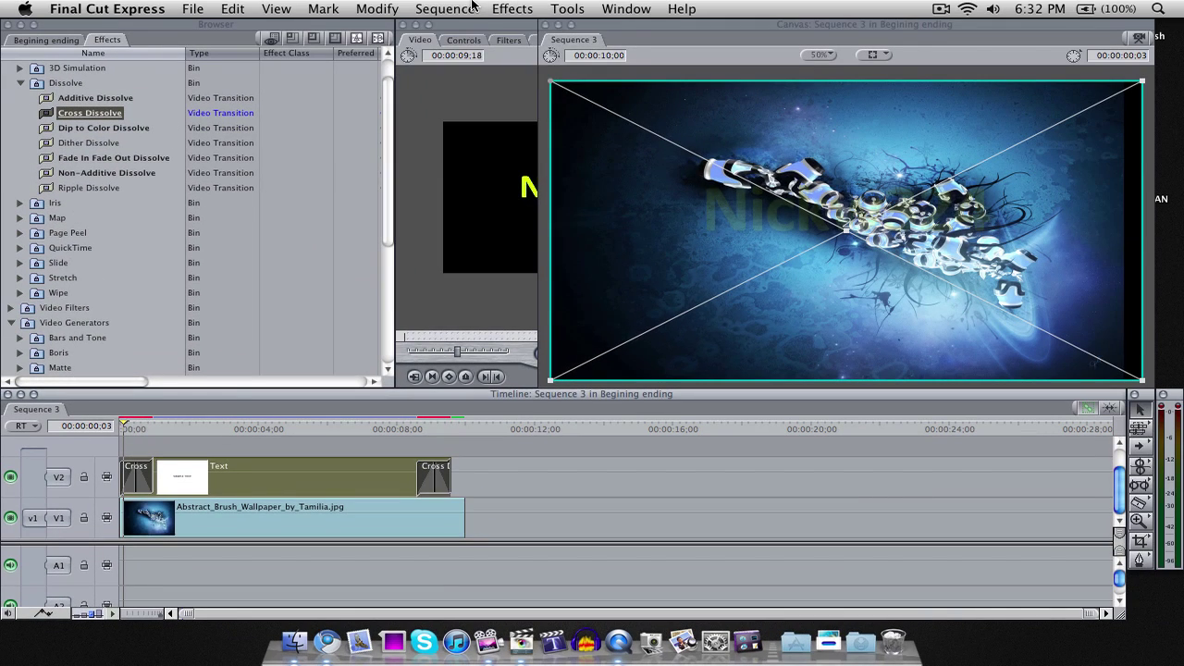
pyautogui.click(444, 8)
pyautogui.moveTo(481, 28)
pyautogui.click(659, 33)
# Step: Play the rendered sequence from its start in the Canvas, and place the playhead at 00:00:02;11
pyautogui.moveTo(137, 429); pyautogui.dragTo(104, 427)
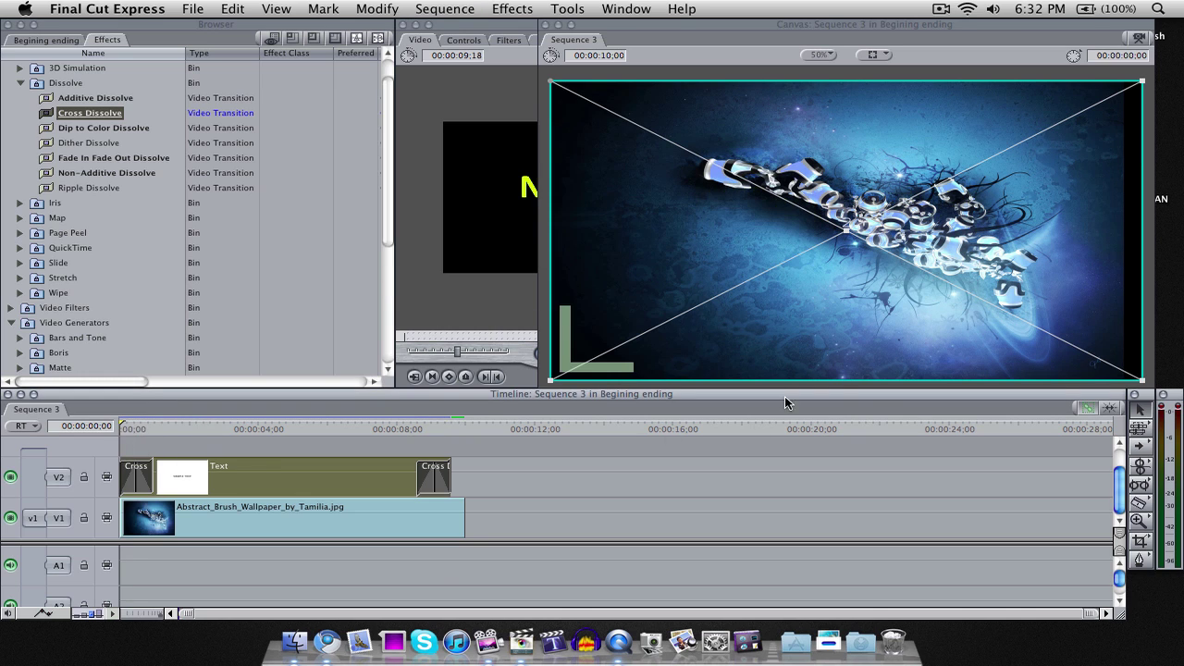
pyautogui.press('super+2')
pyautogui.click(848, 427)
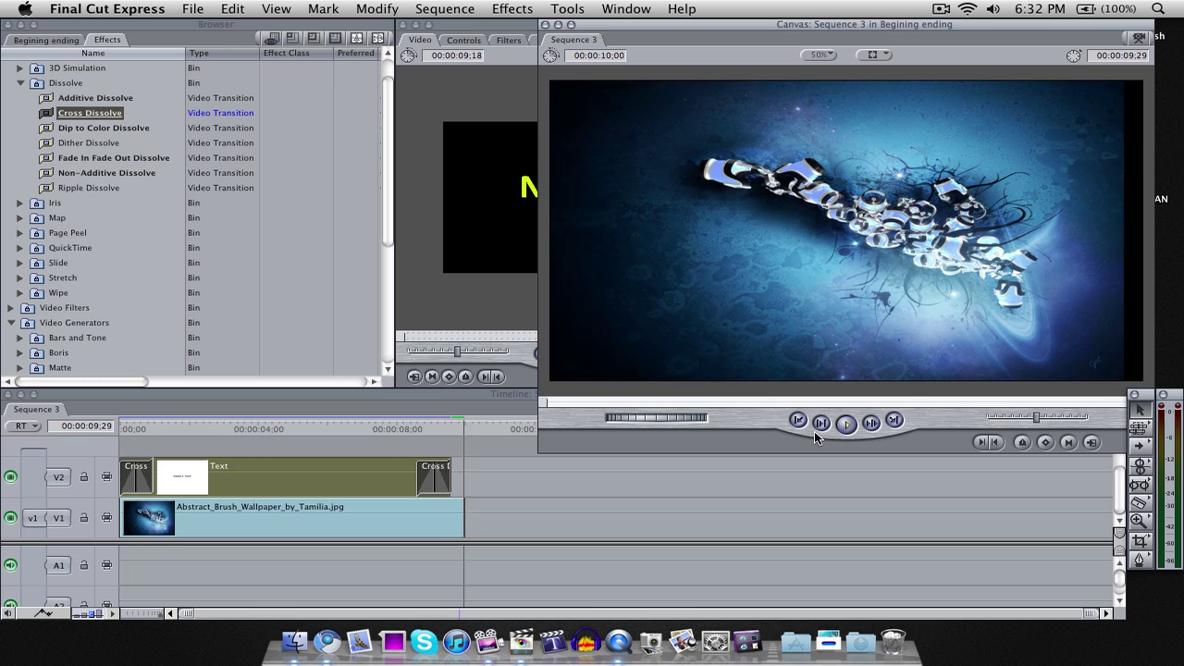
pyautogui.click(688, 400)
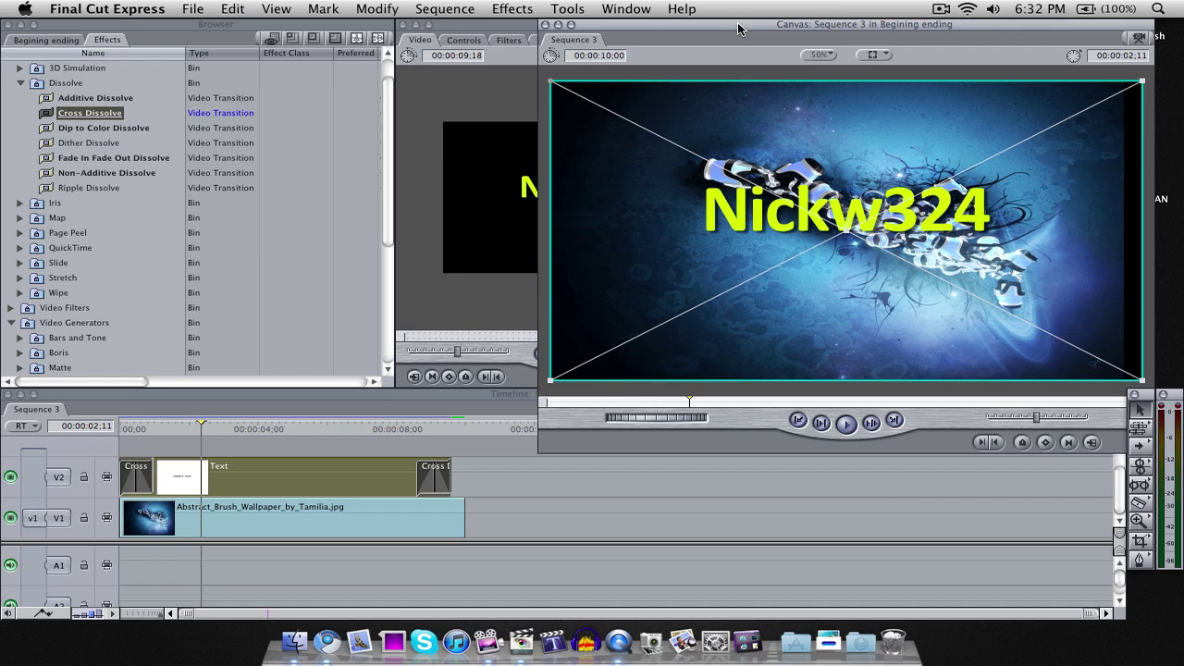
# Step: Reposition the Canvas window, rotate the title clockwise using its wireframe, and shift it right and slightly up over the wallpaper
pyautogui.moveTo(738, 28); pyautogui.dragTo(655, 27)
pyautogui.moveTo(1064, 451); pyautogui.dragTo(1110, 492)
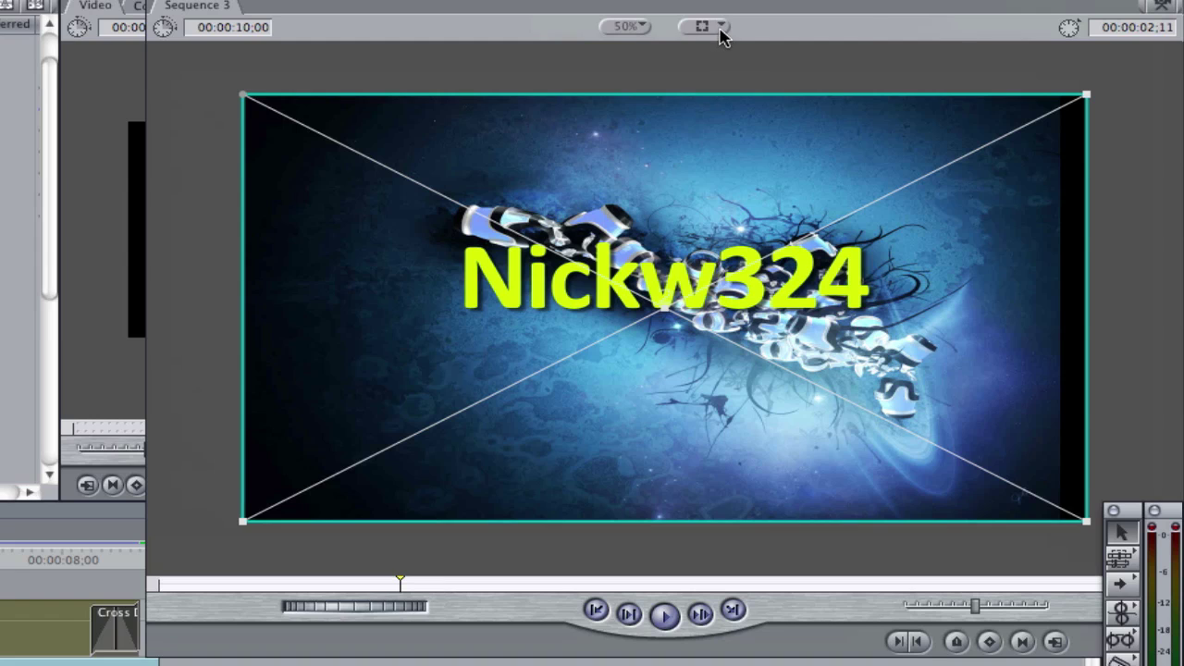
pyautogui.click(721, 29)
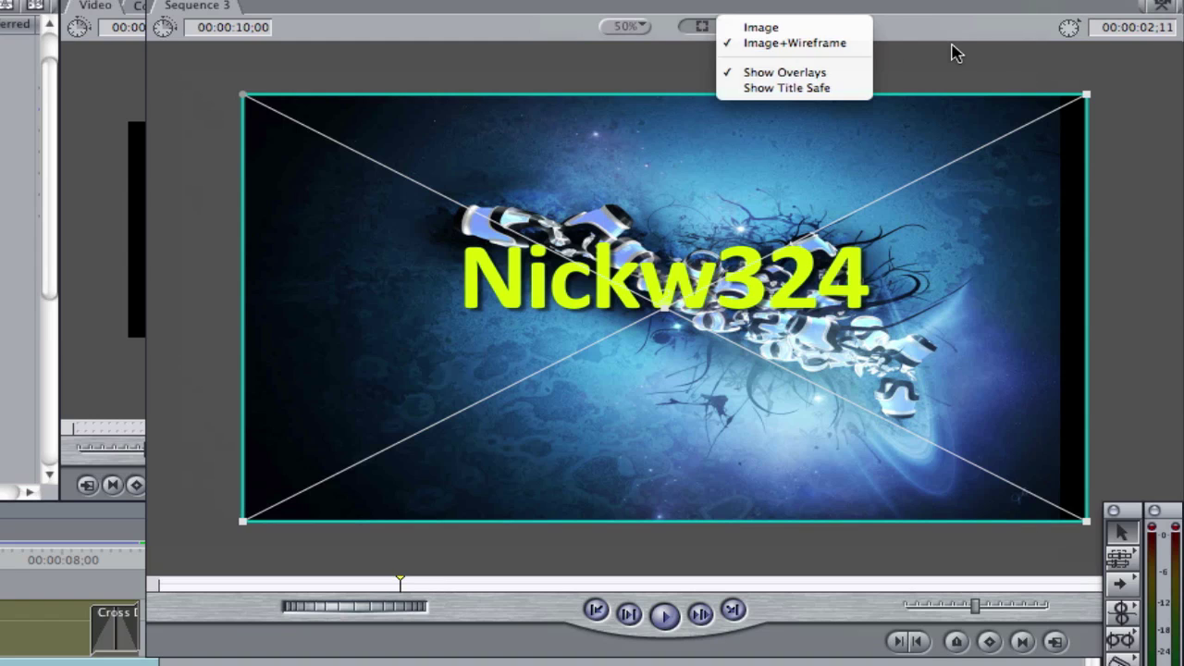
pyautogui.click(1085, 113)
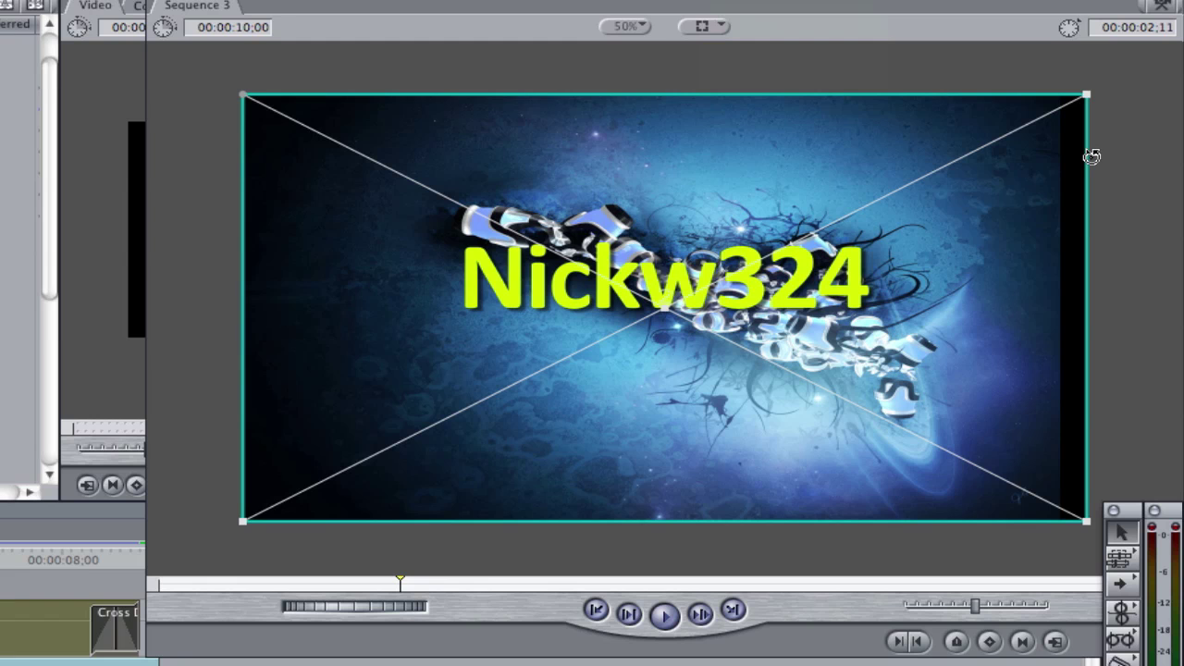
pyautogui.moveTo(1091, 157); pyautogui.dragTo(1088, 335)
pyautogui.moveTo(669, 319); pyautogui.dragTo(767, 305)
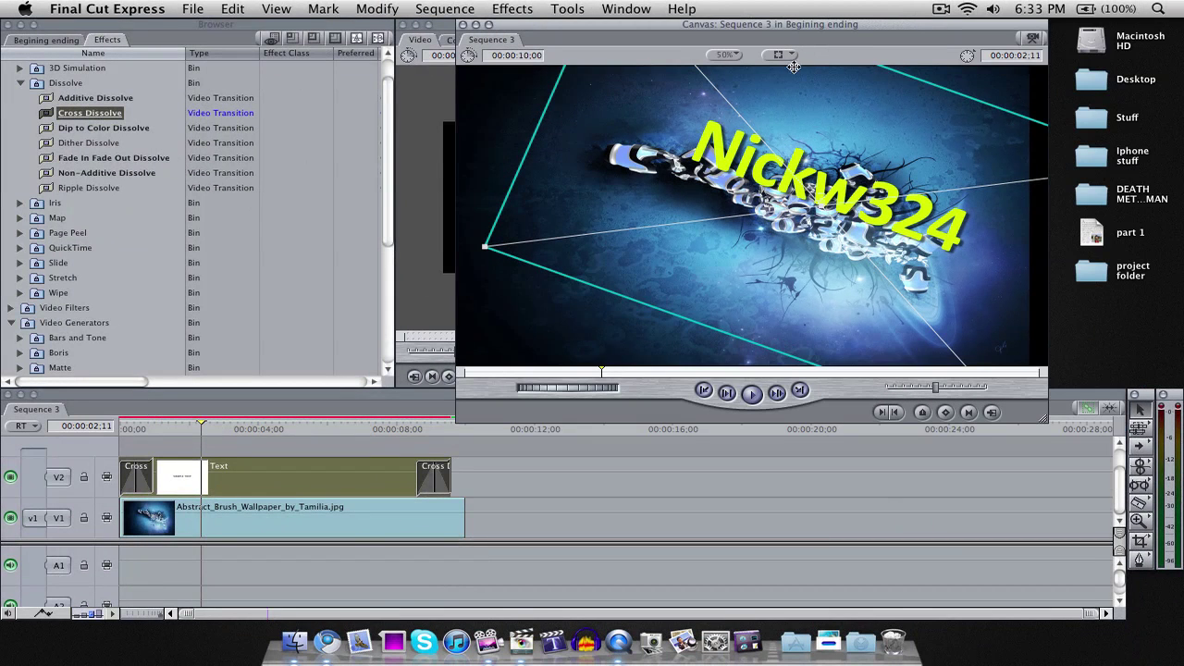
# Step: Return the playhead to the sequence start, deselect the text clip, and briefly play the tilted title, stopping at 00:00:00;11
pyautogui.click(782, 55)
pyautogui.click(795, 56)
pyautogui.moveTo(602, 372); pyautogui.dragTo(465, 373)
pyautogui.click(553, 475)
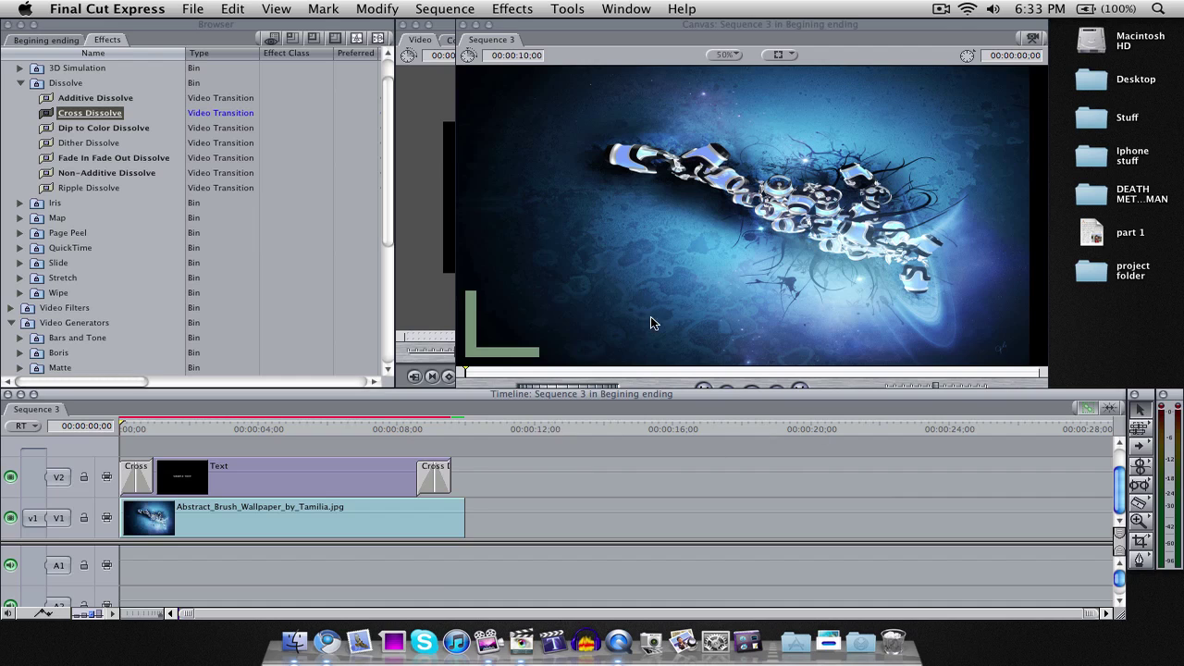
pyautogui.click(751, 389)
pyautogui.click(751, 393)
pyautogui.click(751, 393)
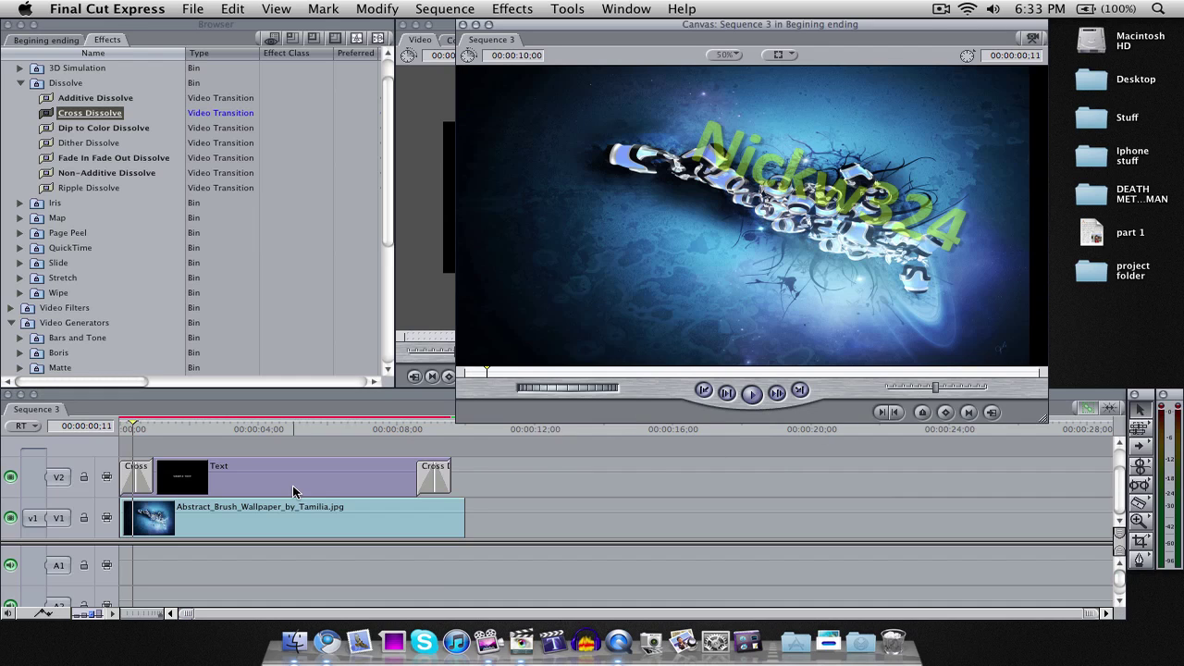
# Step: Select the text clip on V2 and render that selection for both video and audio
pyautogui.click(292, 487)
pyautogui.click(445, 8)
pyautogui.moveTo(507, 28)
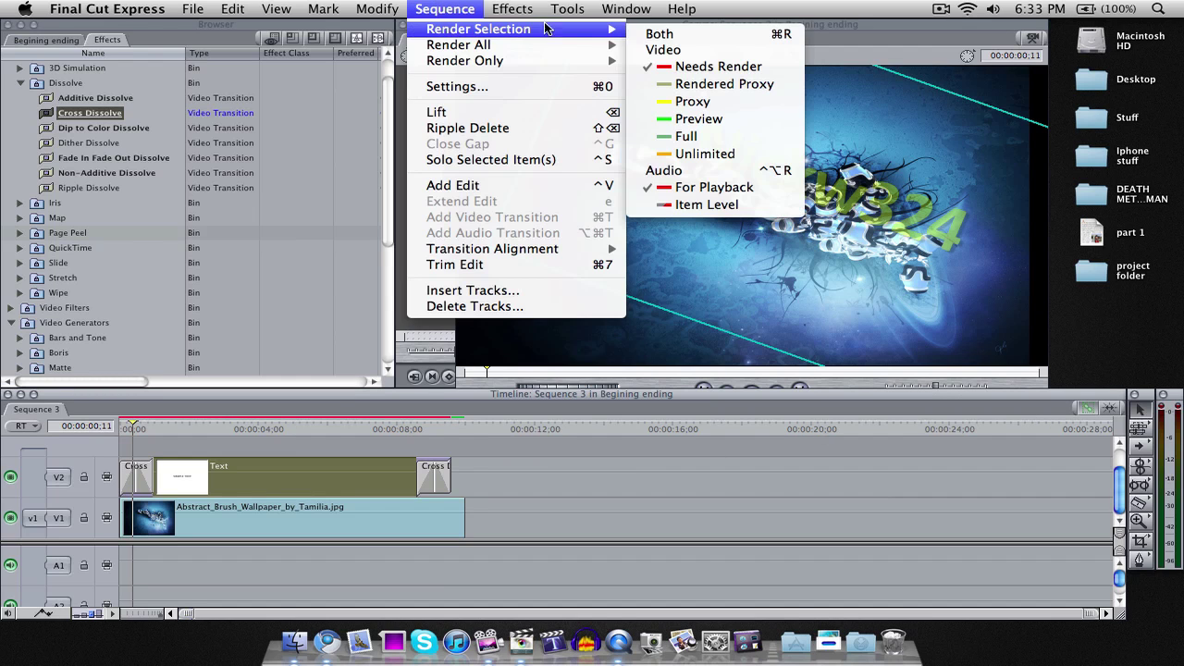
pyautogui.click(684, 34)
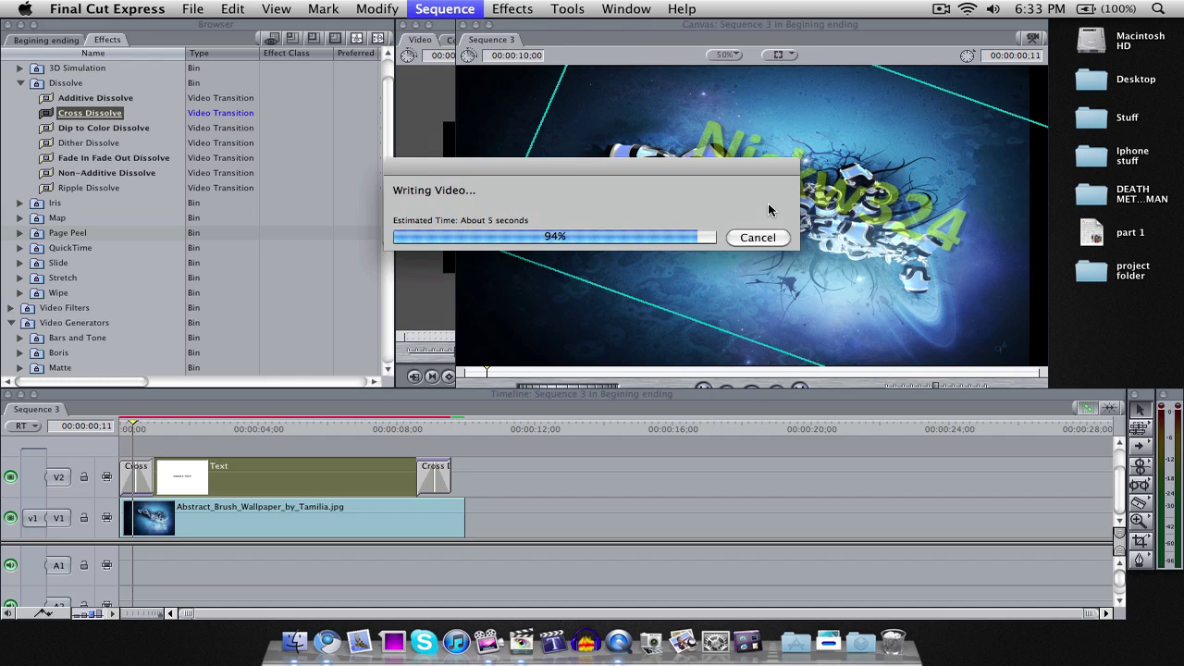
# Step: Move the playhead back to the sequence start and play the rendered tilted title in the Canvas
pyautogui.click(471, 374)
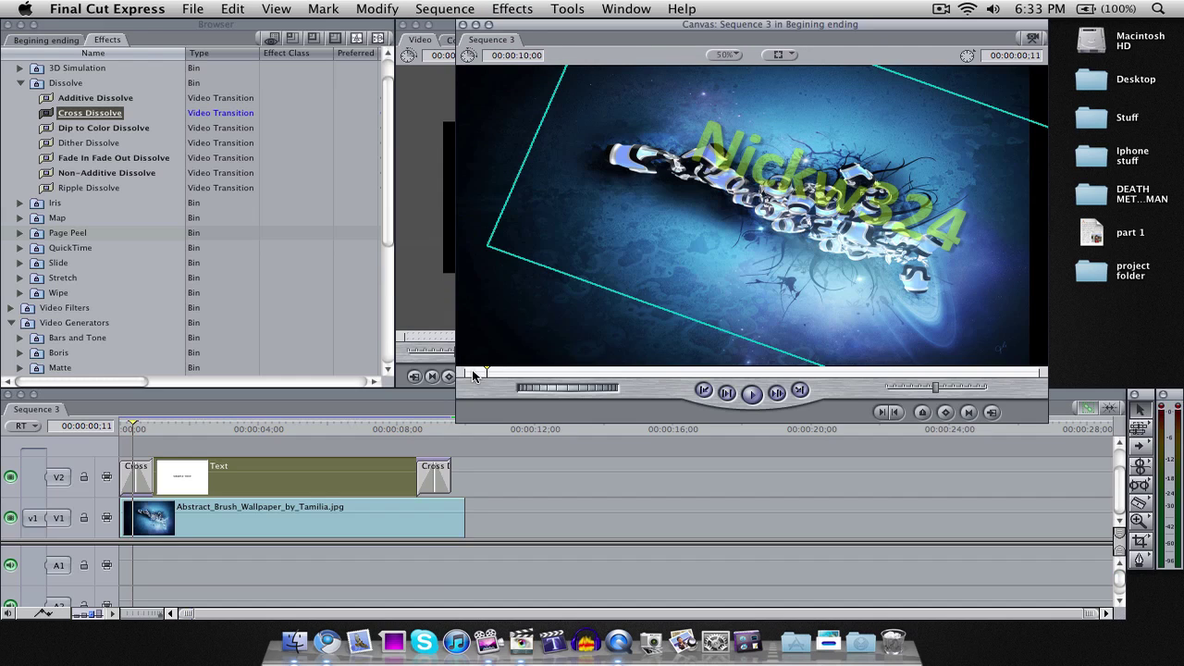
pyautogui.moveTo(470, 374); pyautogui.dragTo(463, 371)
pyautogui.click(751, 394)
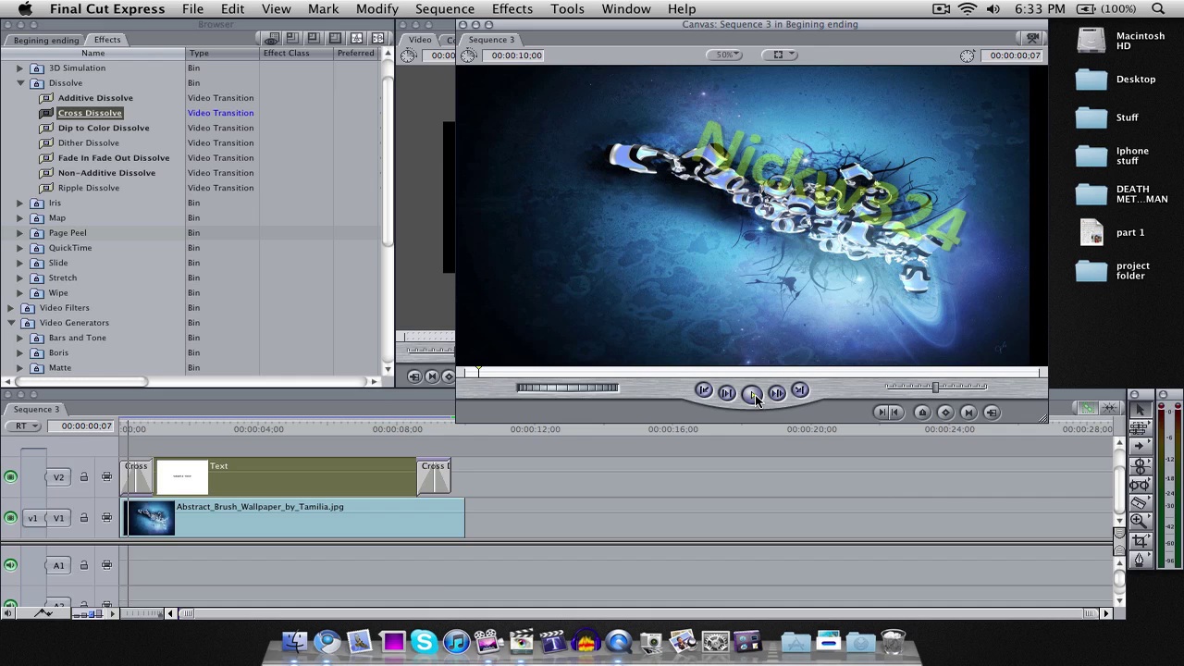